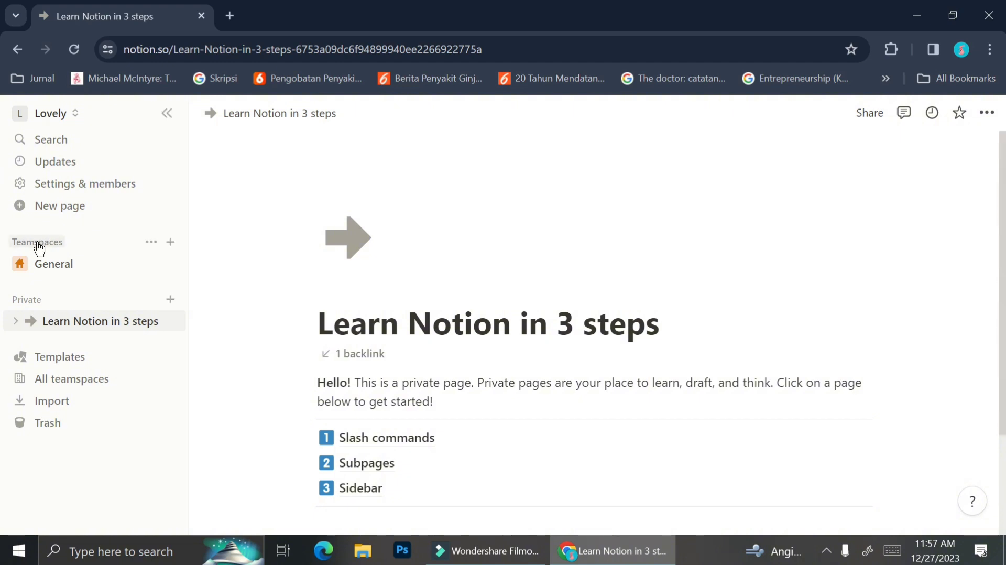
Open the Projects database in the General teamspace and add a Number property to its table
{"action": "left_click", "coordinate": [59, 264]}
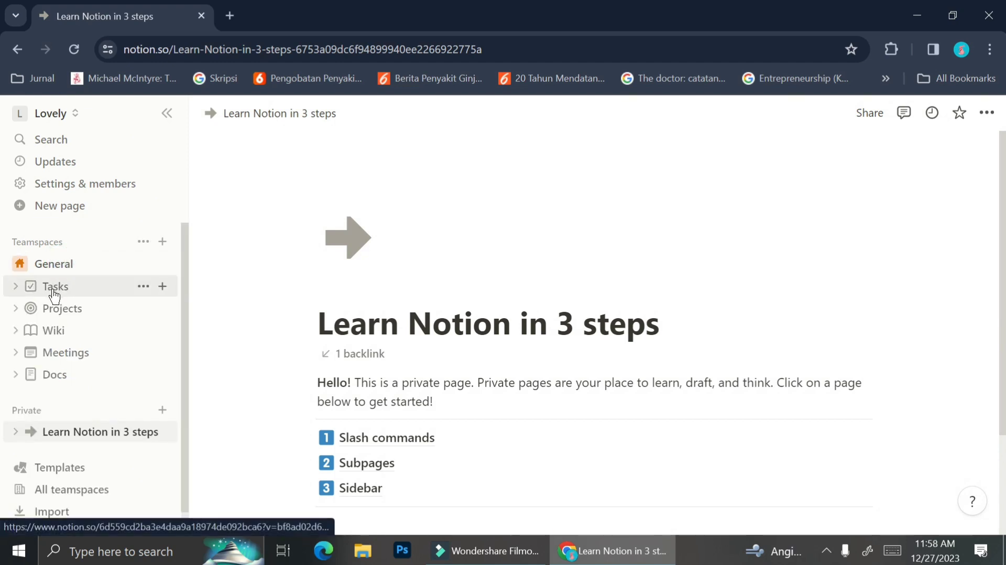
{"action": "left_click", "coordinate": [49, 309]}
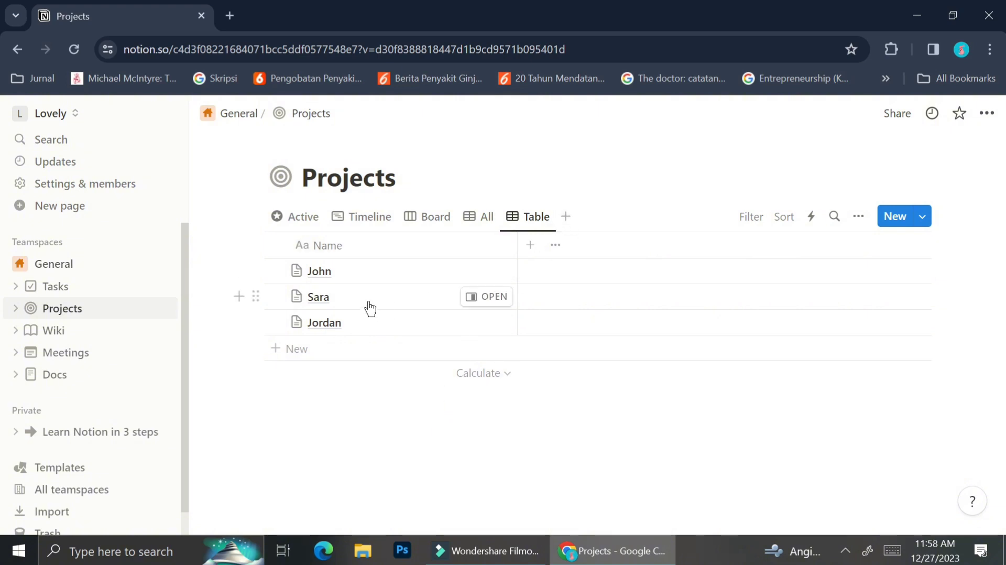
{"action": "left_click", "coordinate": [530, 245]}
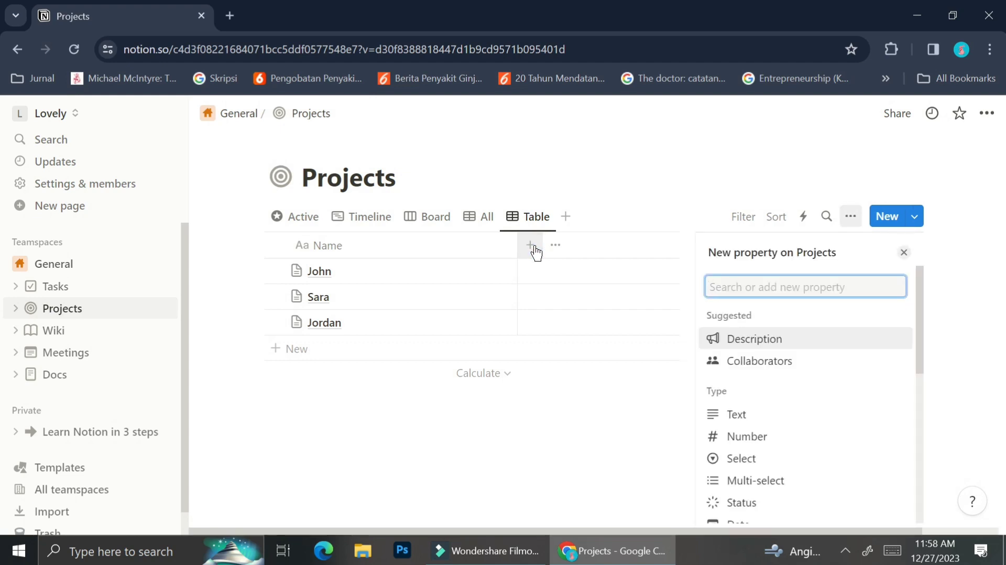
{"action": "left_click", "coordinate": [754, 439]}
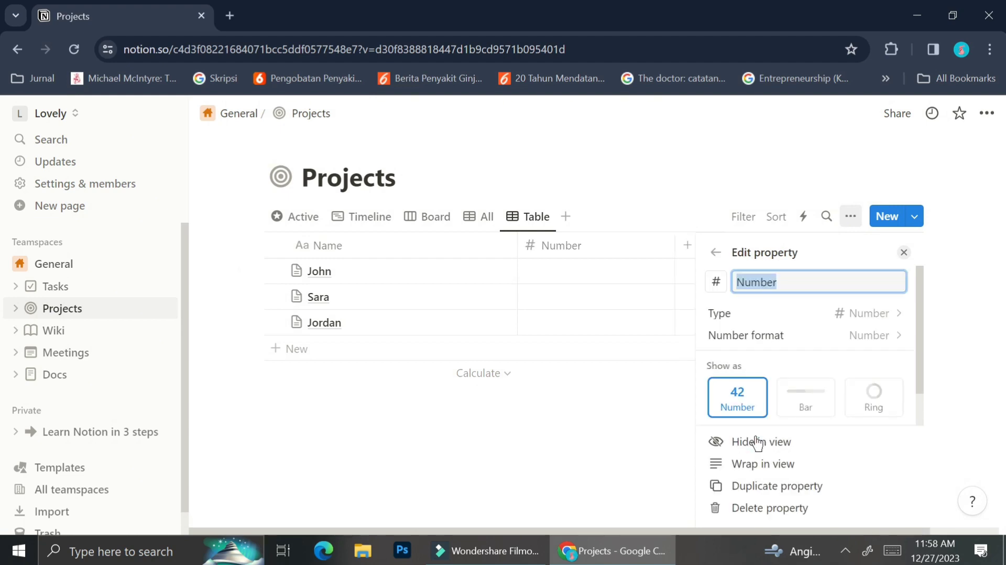
{"action": "scroll", "coordinate": [762, 424], "scroll_direction": "down", "scroll_amount": 1}
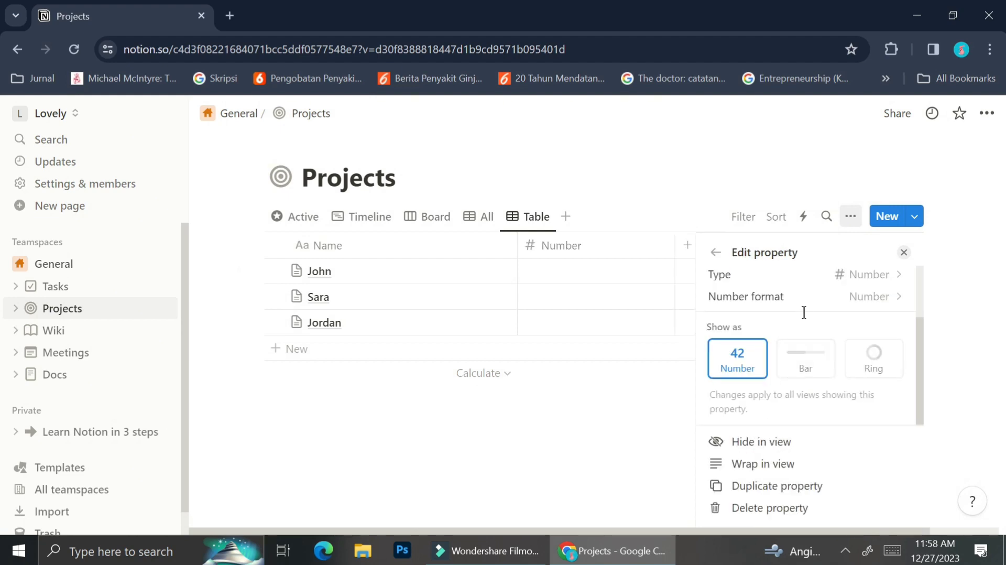
{"action": "left_click", "coordinate": [904, 252]}
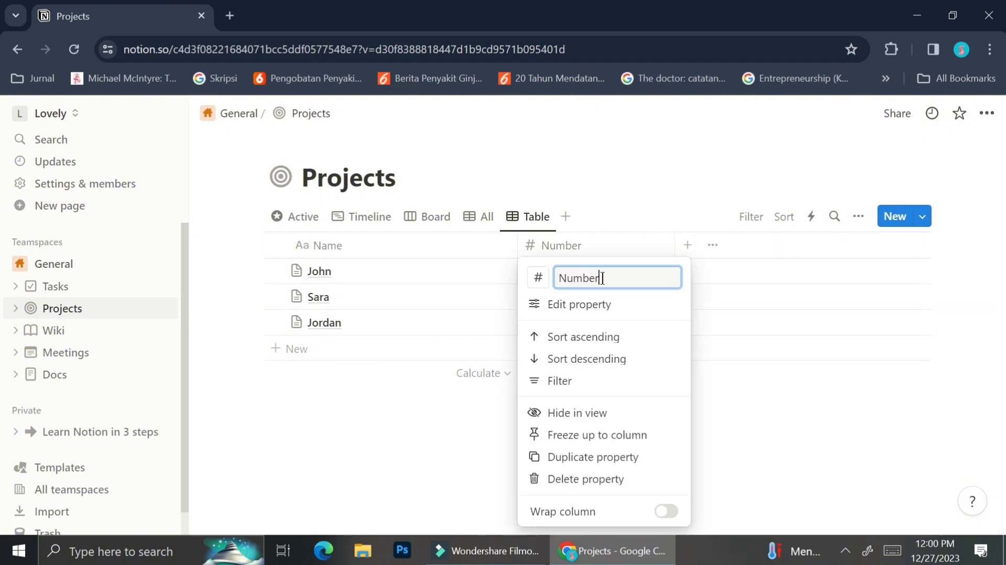
Rename the new Number property as Sales Goal
{"action": "key", "text": "ctrl+a"}
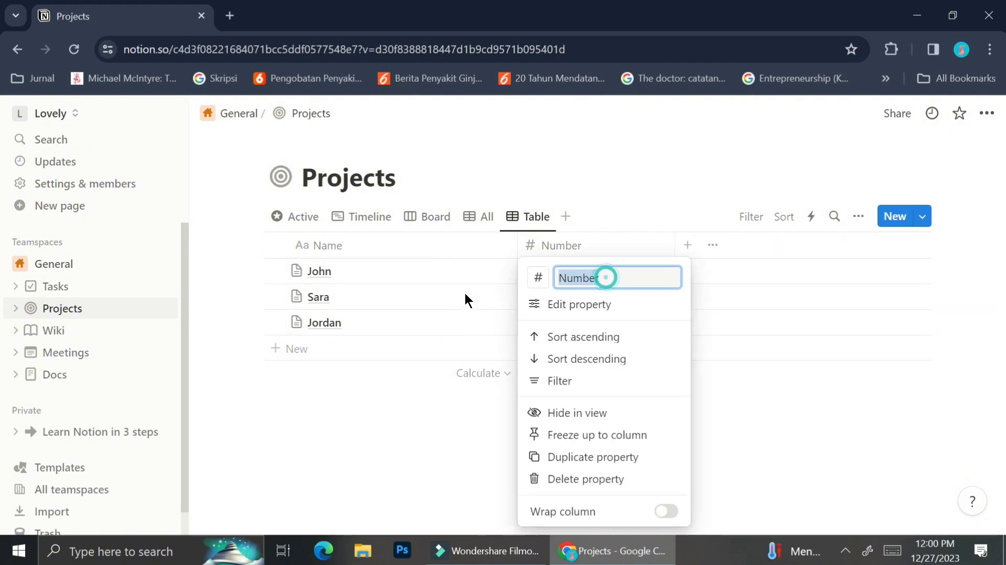
{"action": "type", "text": "Sales GOal"}
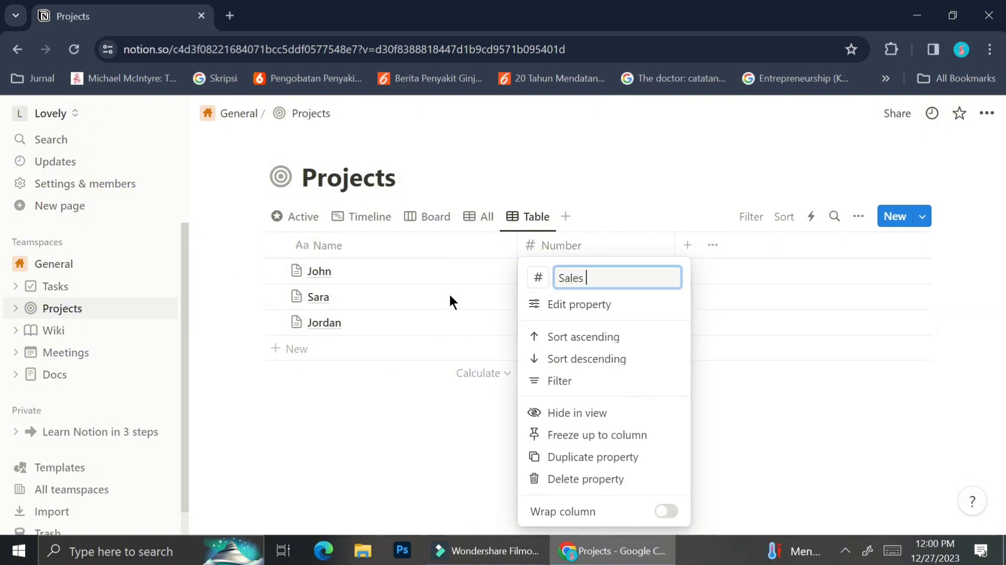
{"action": "key", "text": "BackSpace"}
{"action": "key", "text": "BackSpace"}
{"action": "key", "text": "BackSpace"}
{"action": "type", "text": "oal"}
{"action": "left_click", "coordinate": [734, 409]}
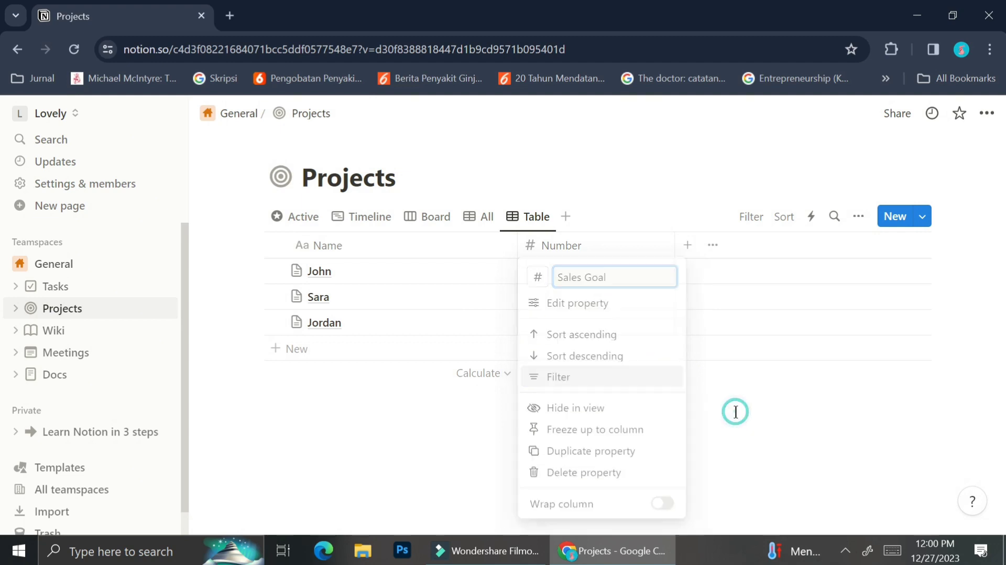
Enter 10000000 as the Sales Goal in the first row
{"action": "left_click", "coordinate": [548, 262]}
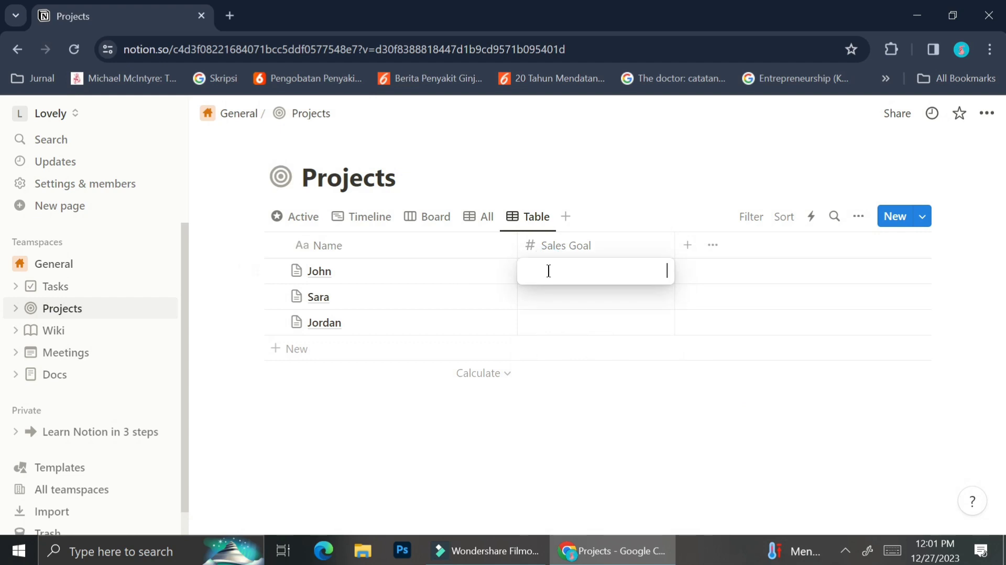
{"action": "left_click", "coordinate": [548, 270]}
{"action": "type", "text": "10000000"}
{"action": "key", "text": "Return"}
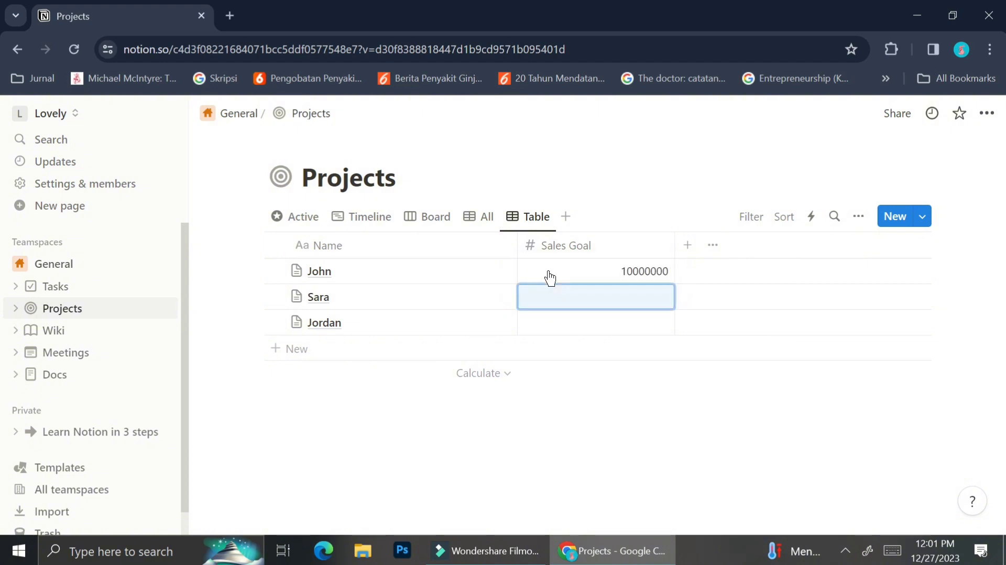
Set the number format of the Sales Goal property to US Dollar
{"action": "left_click", "coordinate": [568, 269]}
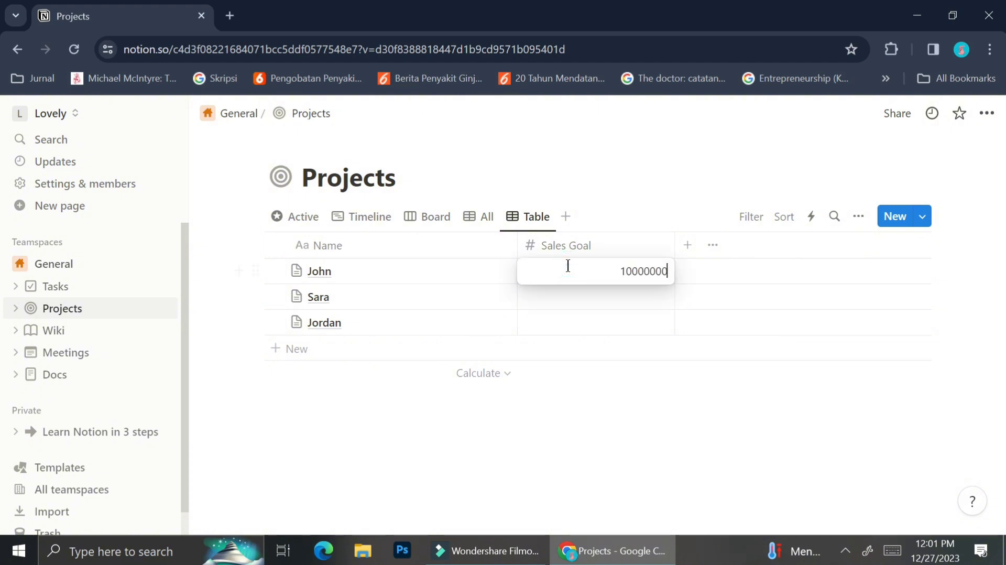
{"action": "left_click", "coordinate": [628, 242]}
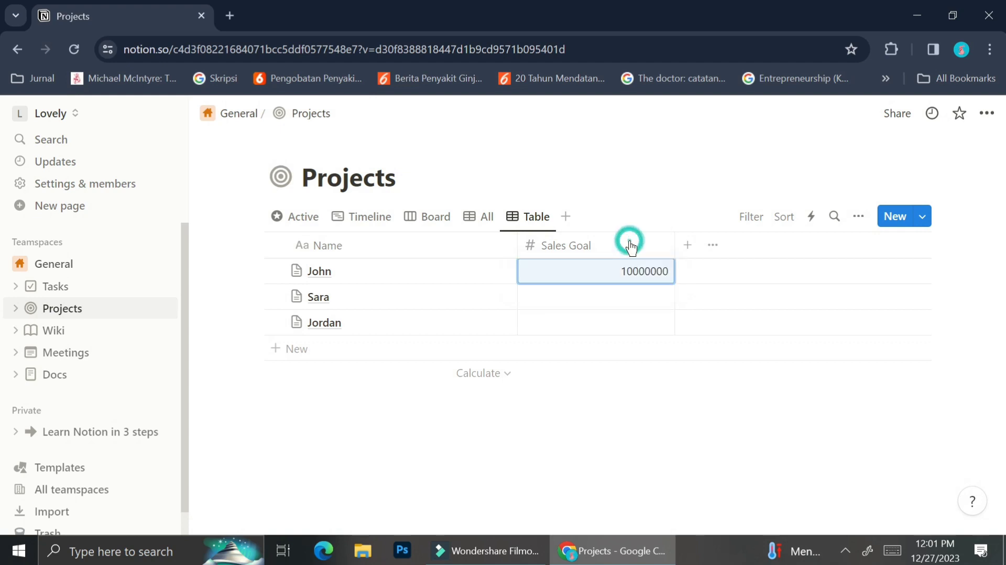
{"action": "left_click", "coordinate": [630, 245]}
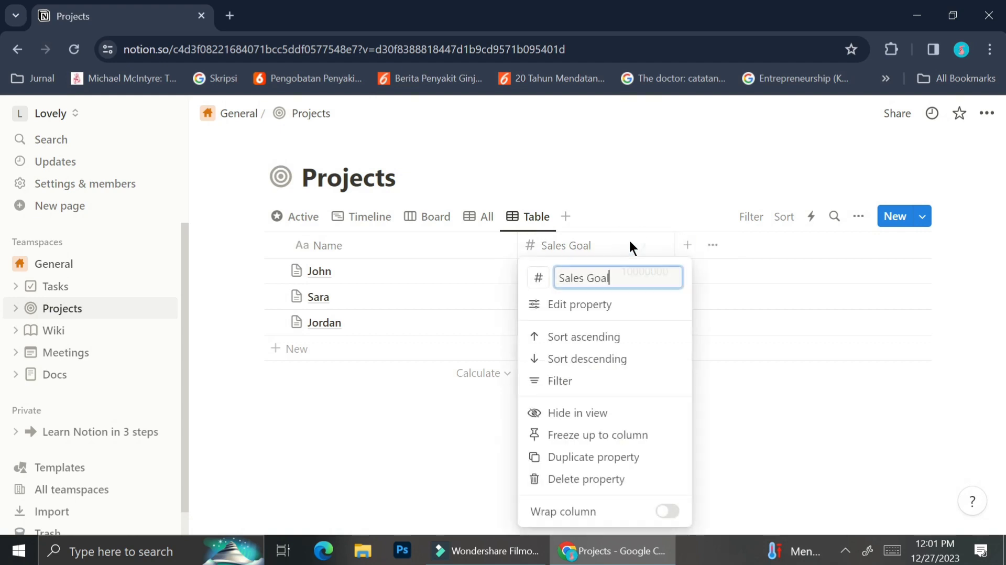
{"action": "left_click", "coordinate": [611, 300]}
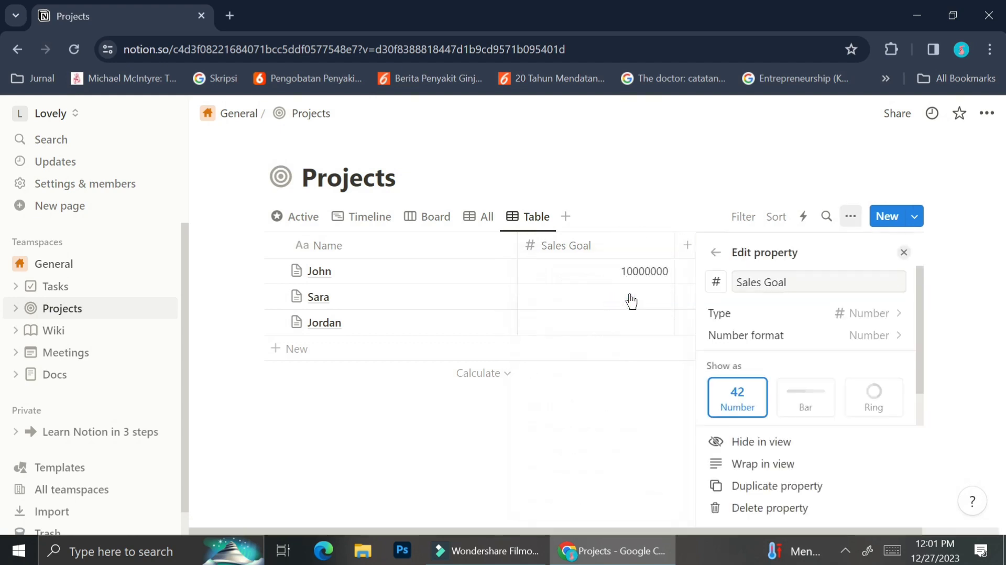
{"action": "left_click", "coordinate": [765, 345]}
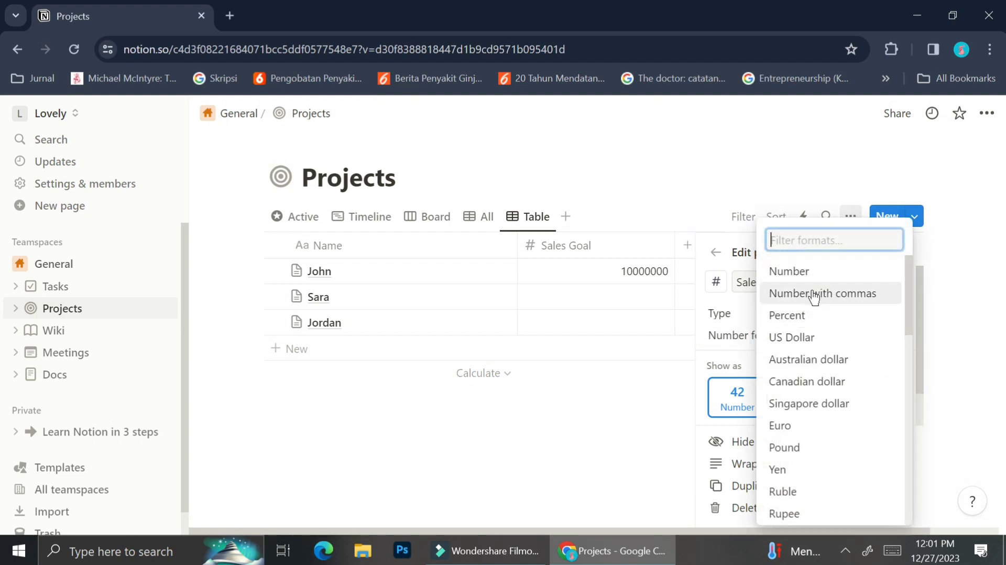
{"action": "left_click", "coordinate": [807, 342]}
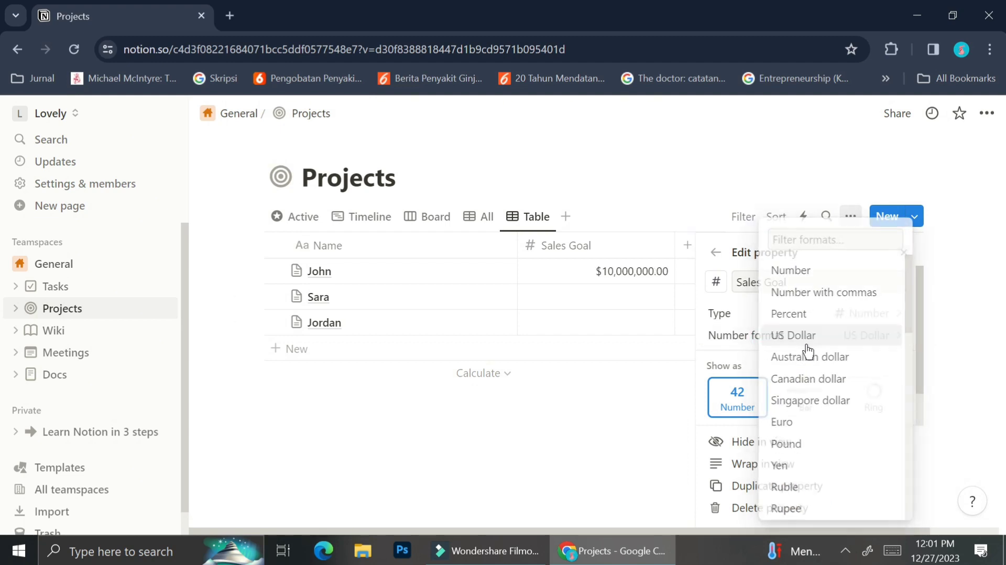
Enter Sales Goal values of 70000000 in the second row and 5000000 in the third row
{"action": "left_click", "coordinate": [634, 296]}
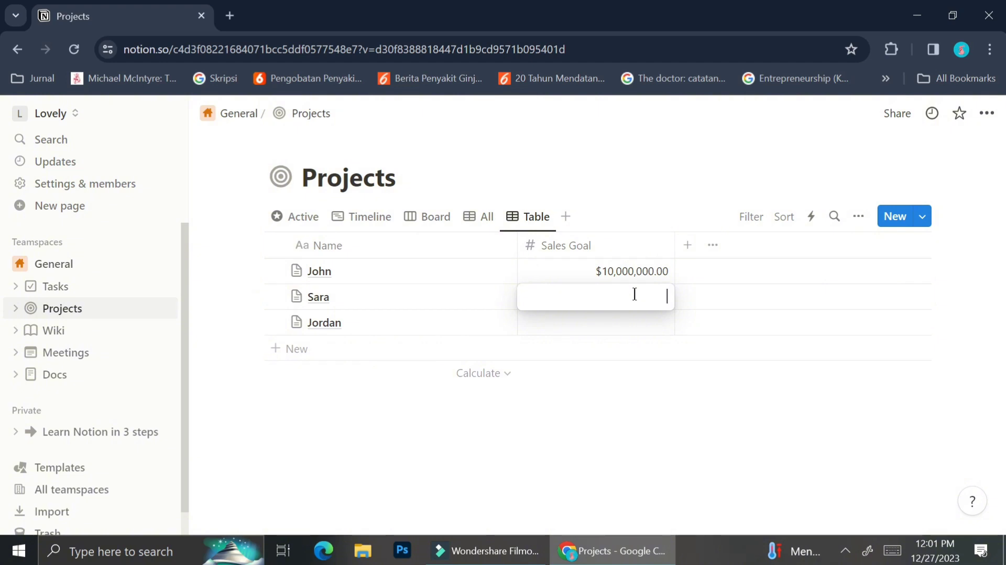
{"action": "type", "text": "70000000"}
{"action": "key", "text": "Return"}
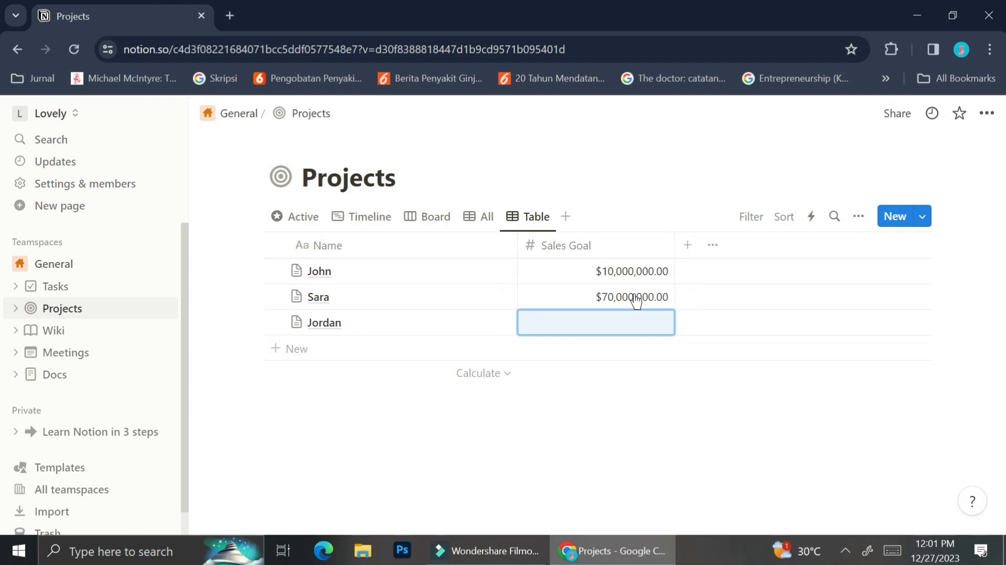
{"action": "type", "text": "5000000"}
{"action": "key", "text": "Return"}
Add a fourth row to the table and enter the person's first name as its title
{"action": "left_click", "coordinate": [287, 351]}
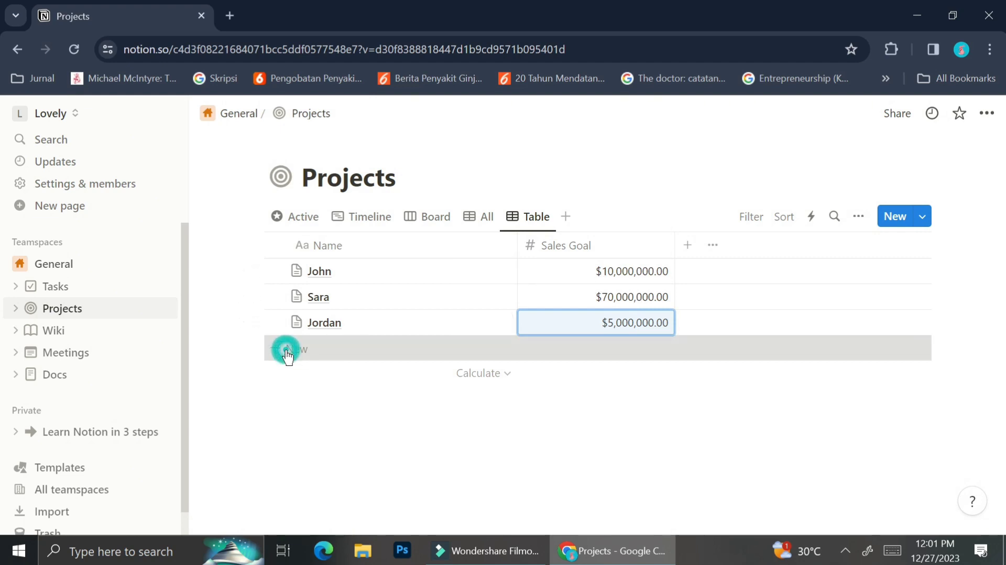
{"action": "type", "text": "New Project"}
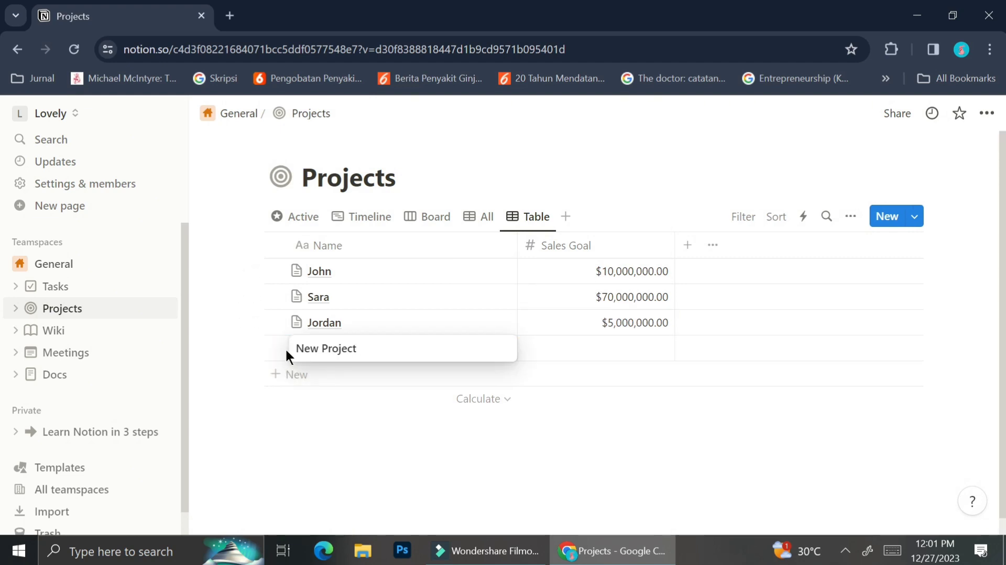
{"action": "key", "text": "BackSpace"}
{"action": "key", "text": "BackSpace"}
{"action": "key", "text": "BackSpace"}
{"action": "key", "text": "BackSpace"}
{"action": "key", "text": "BackSpace"}
{"action": "key", "text": "BackSpace"}
{"action": "key", "text": "BackSpace"}
{"action": "key", "text": "BackSpace"}
{"action": "key", "text": "BackSpace"}
{"action": "key", "text": "BackSpace"}
{"action": "key", "text": "BackSpace"}
{"action": "type", "text": "Matthew"}
{"action": "key", "text": "Return"}
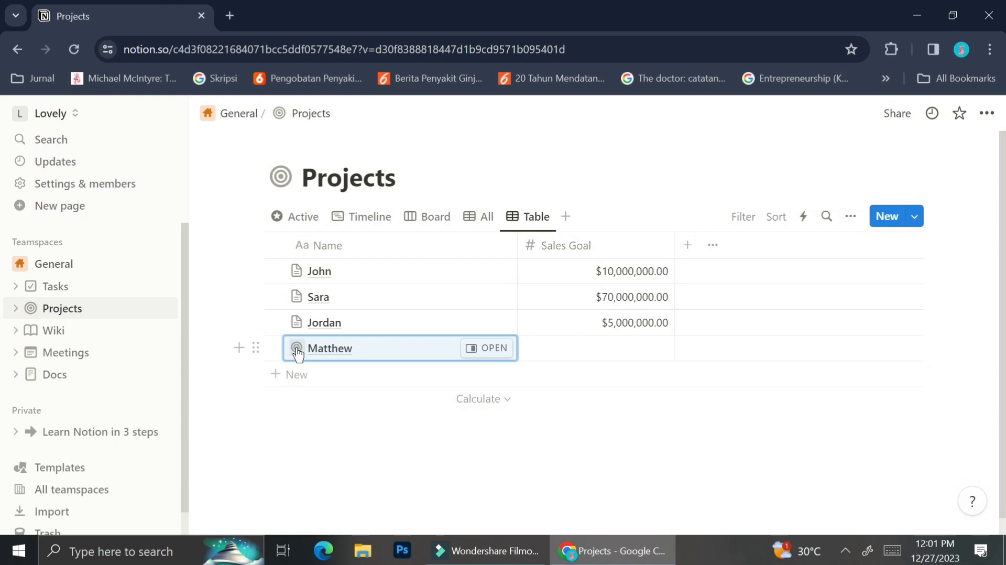
Remove the target icon from the newly added fourth row
{"action": "left_click", "coordinate": [296, 346]}
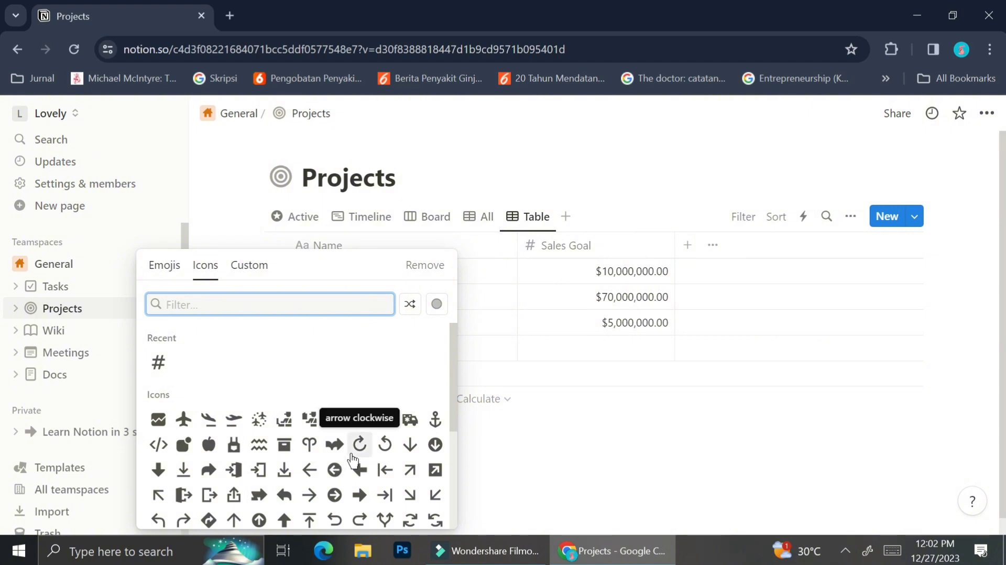
{"action": "scroll", "coordinate": [373, 480], "scroll_direction": "down", "scroll_amount": 3}
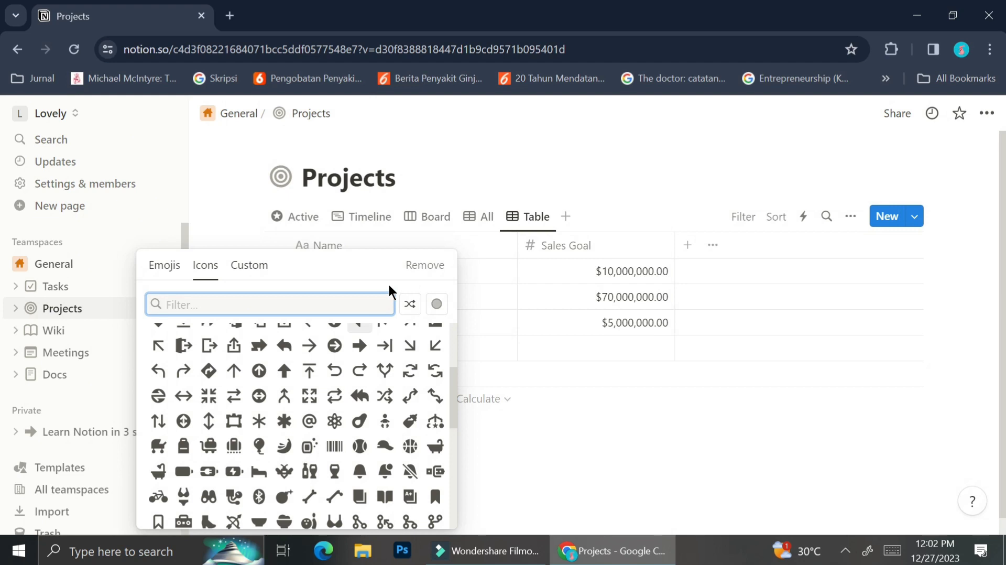
{"action": "left_click", "coordinate": [416, 275]}
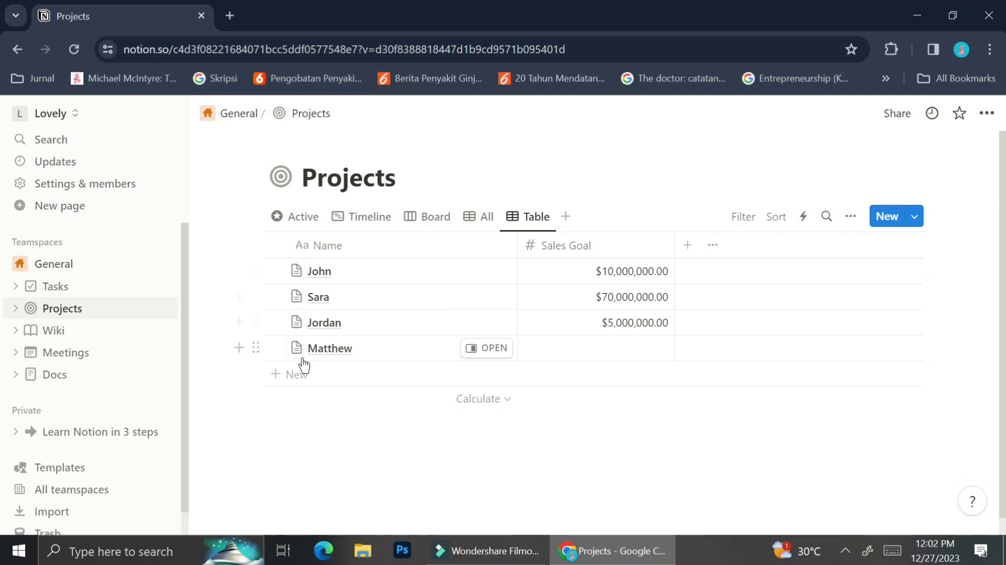
Correct the Sales Goal in the second row to $7,000,000.00
{"action": "left_click", "coordinate": [645, 344]}
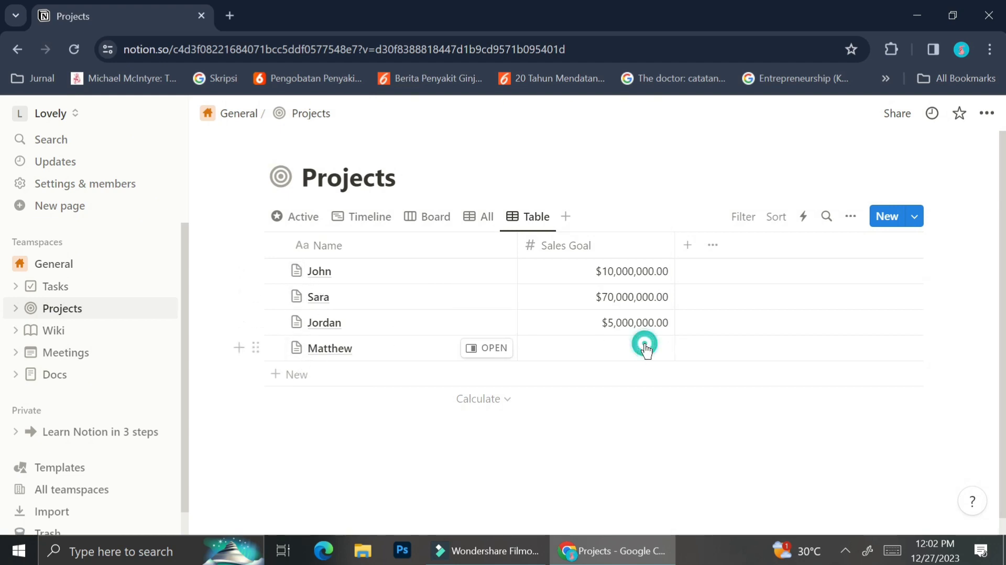
{"action": "left_click", "coordinate": [635, 299]}
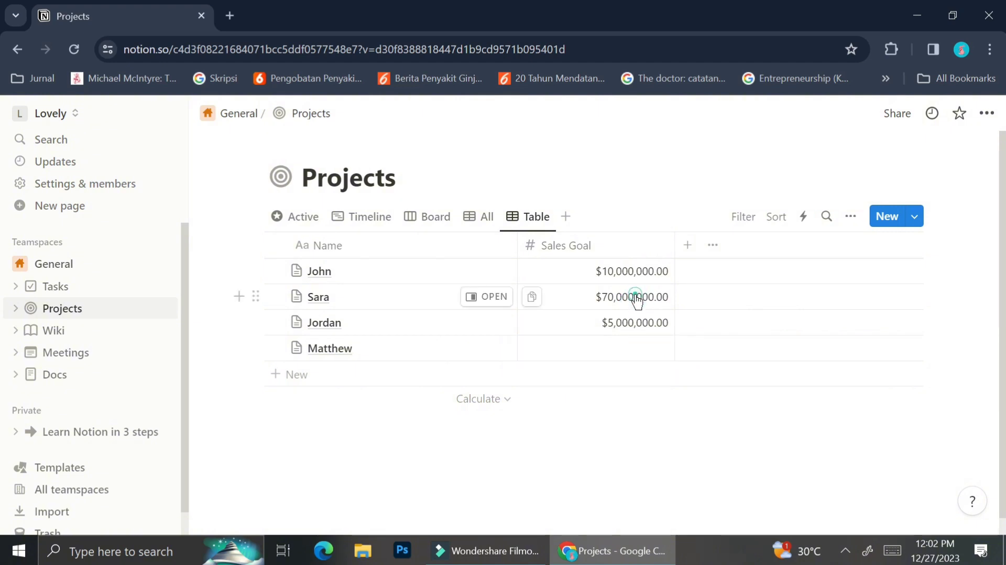
{"action": "left_click", "coordinate": [635, 296]}
{"action": "key", "text": "BackSpace"}
{"action": "key", "text": "BackSpace"}
{"action": "key", "text": "BackSpace"}
{"action": "key", "text": "BackSpace"}
{"action": "key", "text": "BackSpace"}
{"action": "key", "text": "BackSpace"}
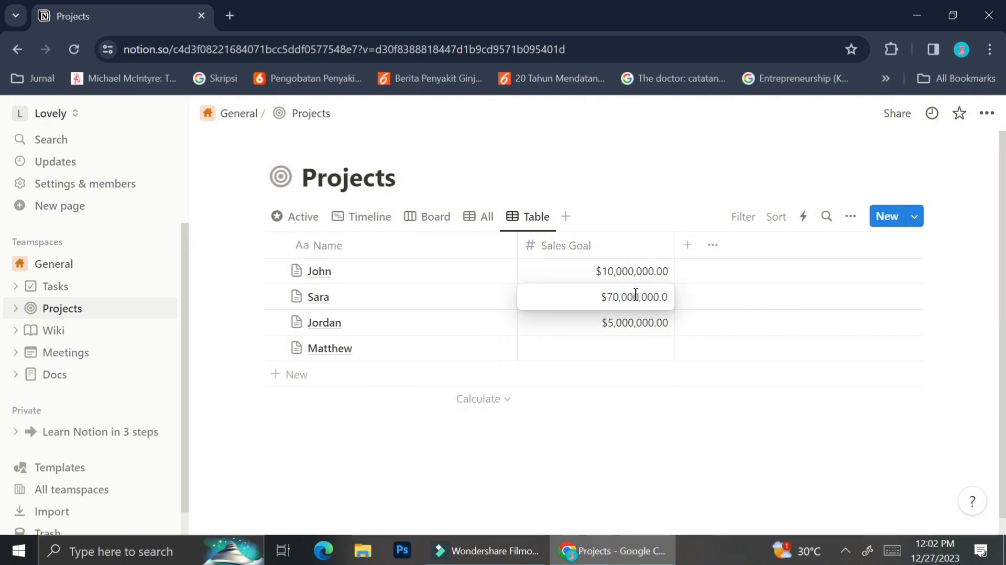
{"action": "type", "text": "00"}
{"action": "key", "text": "Return"}
{"action": "left_click", "coordinate": [634, 308]}
{"action": "left_click", "coordinate": [649, 297]}
{"action": "type", "text": "00"}
{"action": "key", "text": "Return"}
Enter 8000000 as the Sales Goal in the fourth row
{"action": "left_click", "coordinate": [643, 344]}
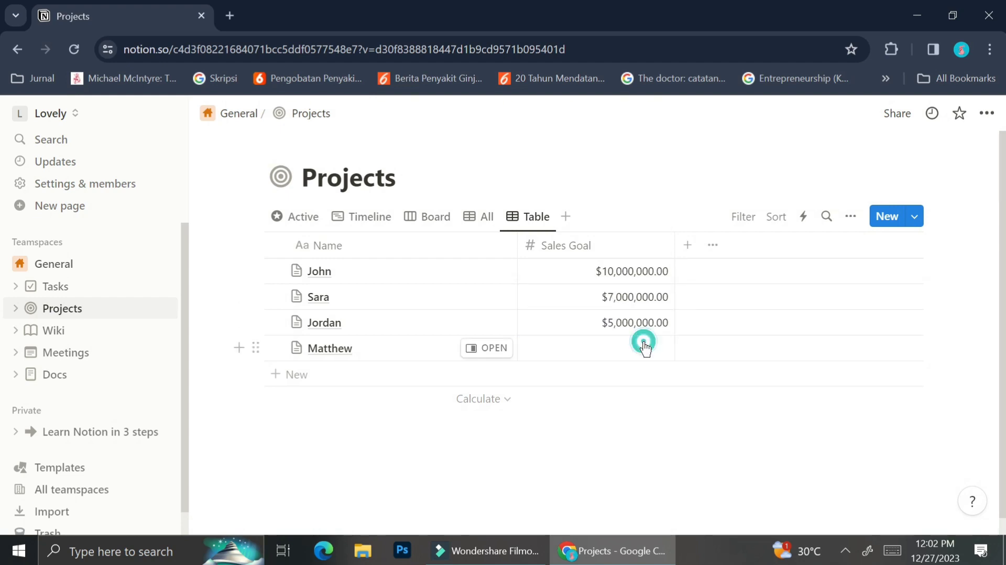
{"action": "type", "text": "8000000"}
{"action": "key", "text": "Return"}
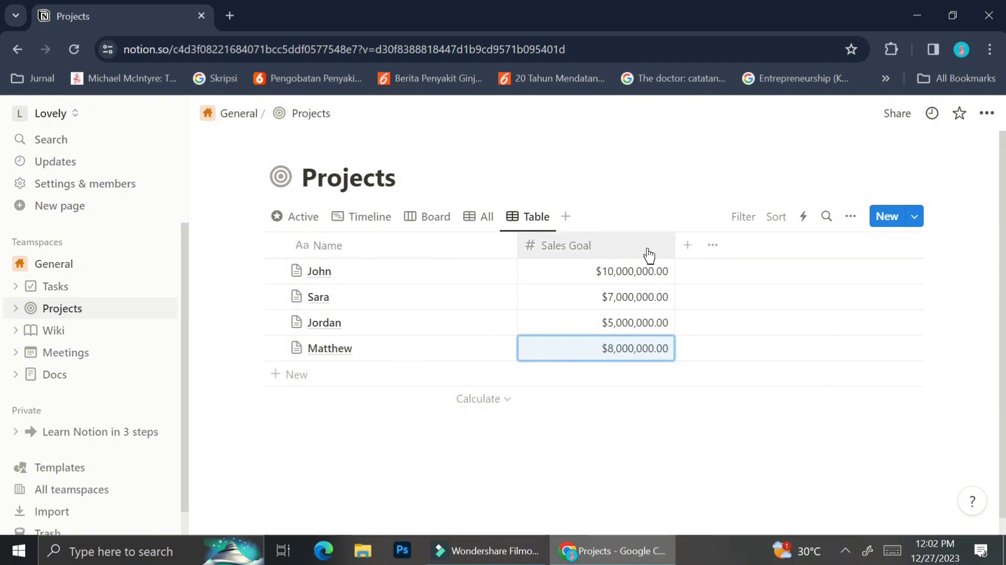
{"action": "left_click", "coordinate": [708, 317]}
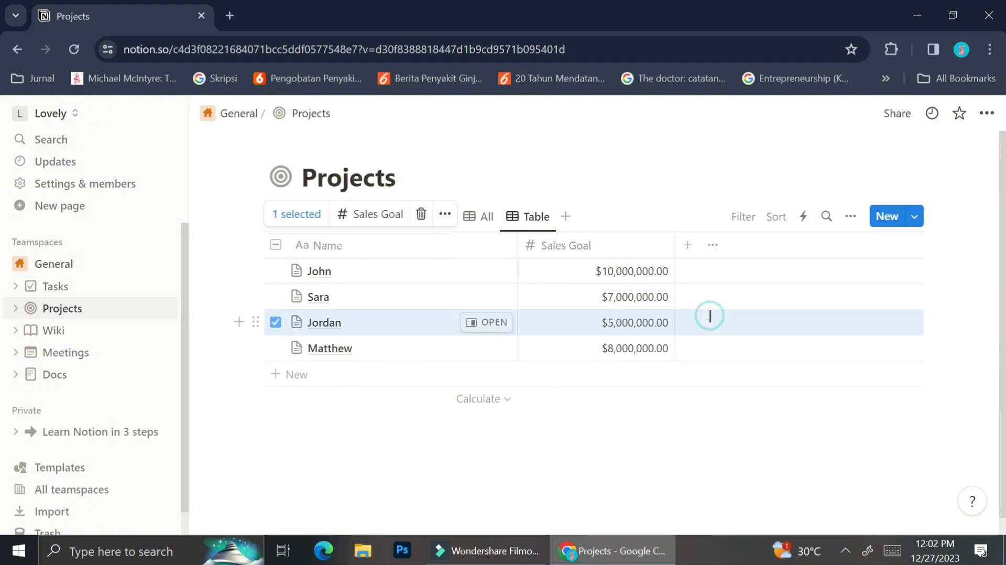
Add a Number property named Current Sales to the table and format it as US Dollar
{"action": "left_click", "coordinate": [687, 246]}
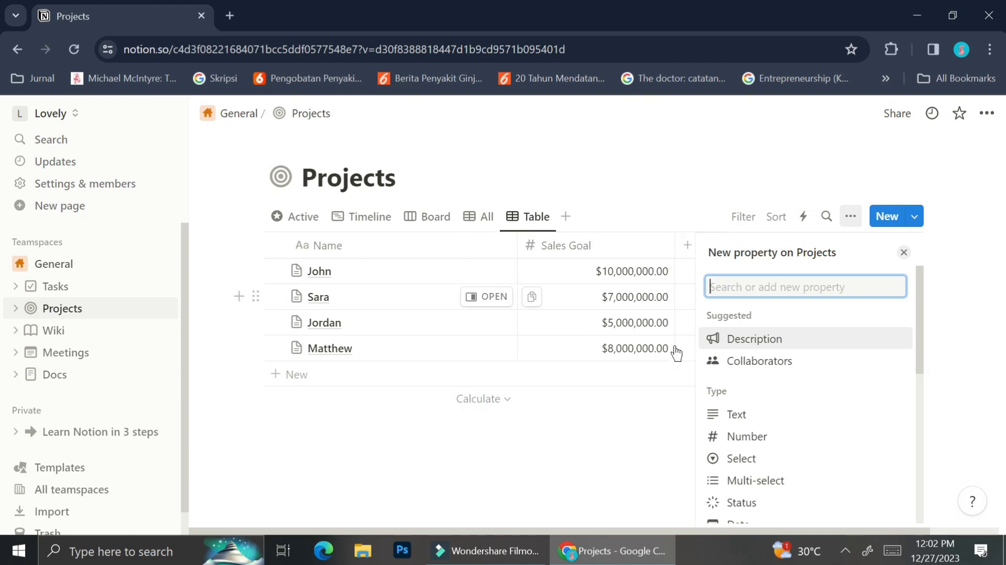
{"action": "left_click", "coordinate": [724, 437]}
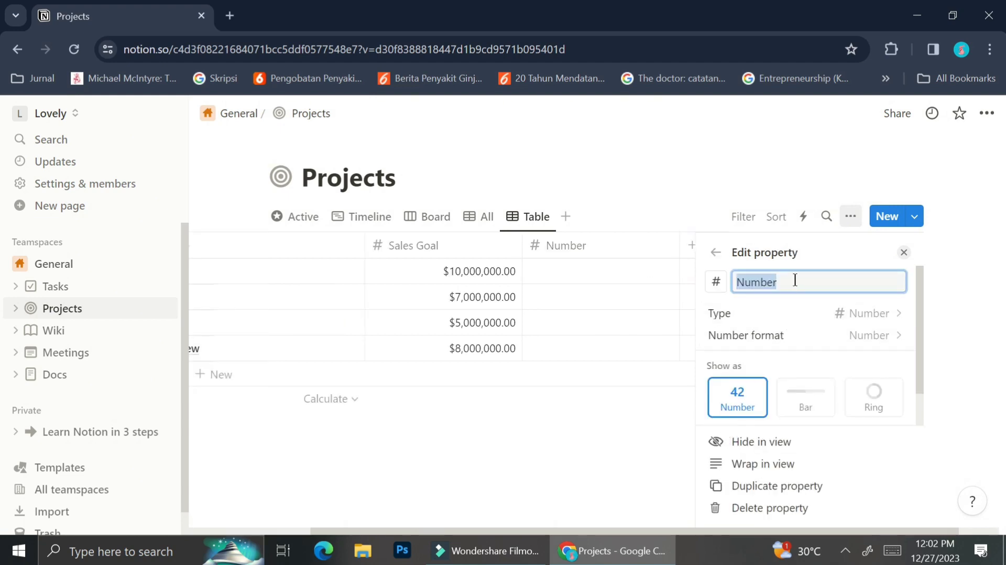
{"action": "type", "text": "Current D"}
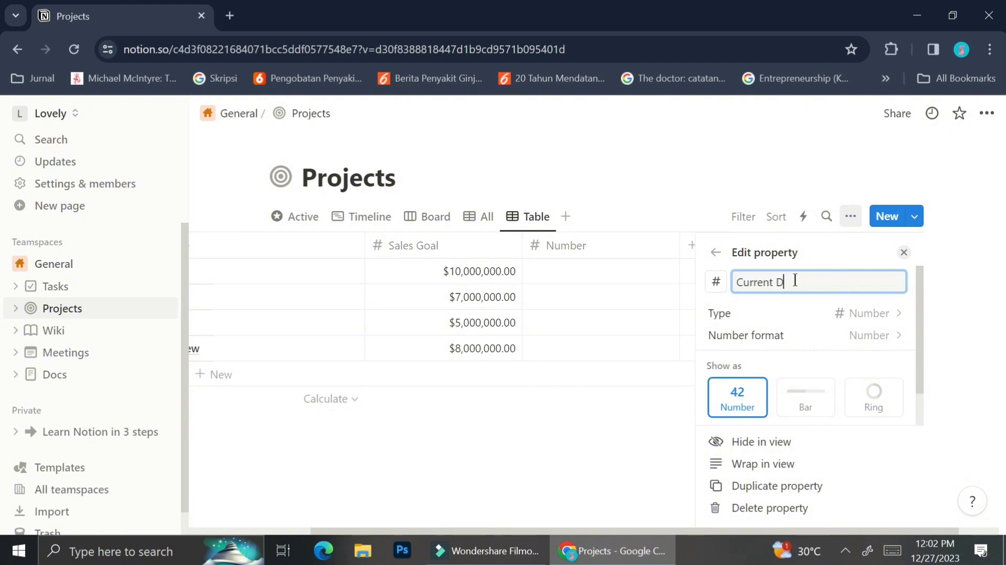
{"action": "key", "text": "BackSpace"}
{"action": "type", "text": "Sales"}
{"action": "left_click", "coordinate": [795, 336]}
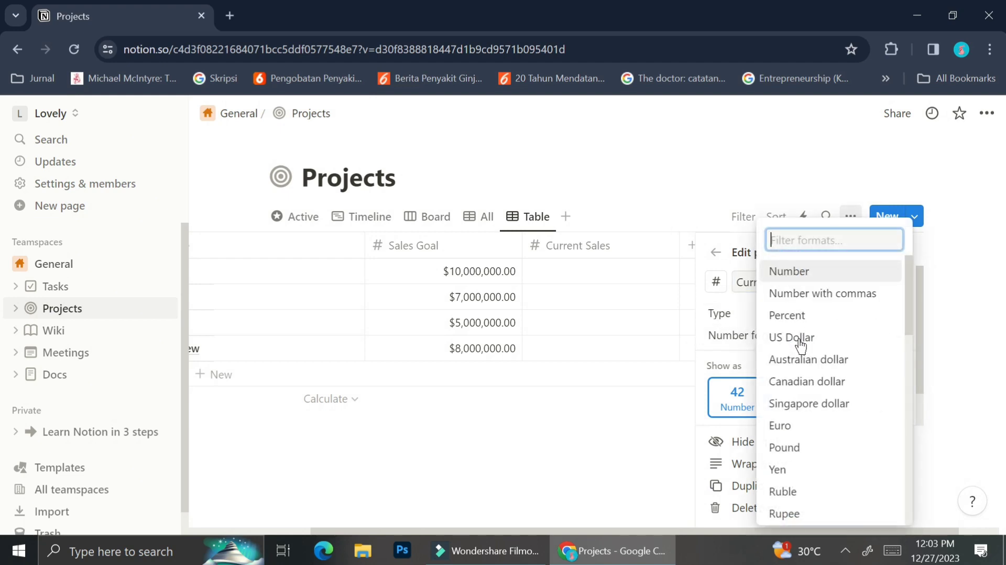
{"action": "left_click", "coordinate": [799, 343]}
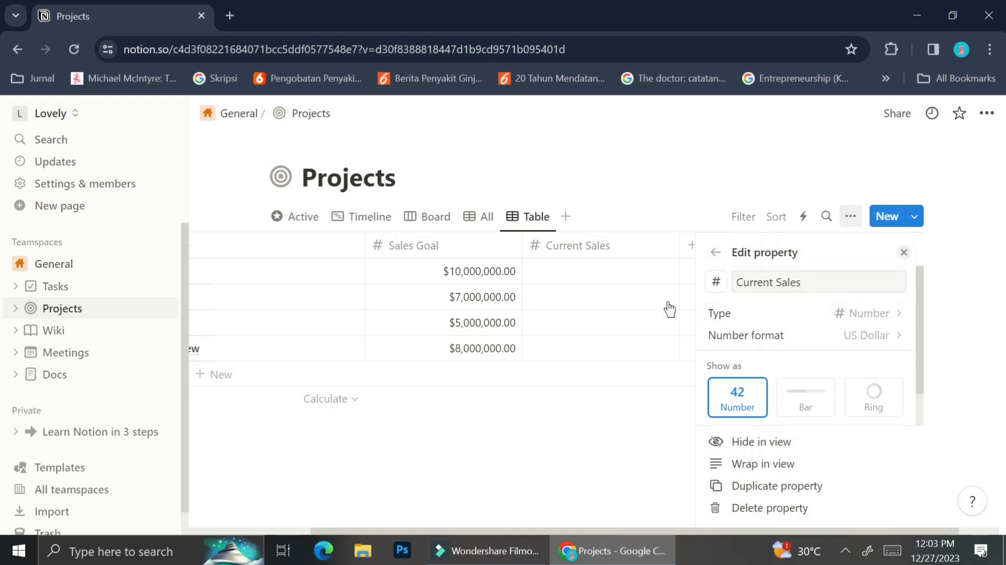
{"action": "left_click", "coordinate": [640, 316]}
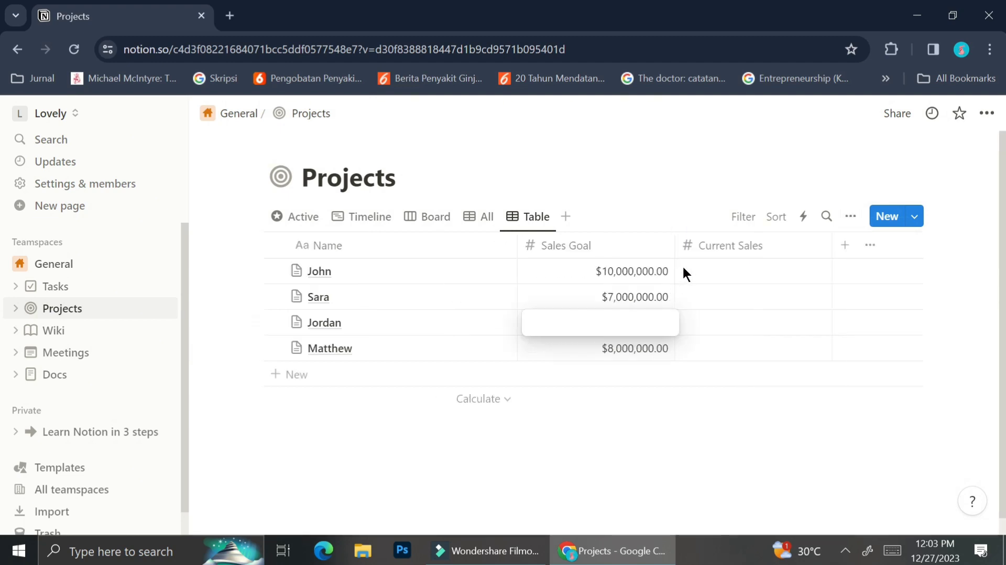
{"action": "type", "text": "5000000"}
{"action": "key", "text": "Tab"}
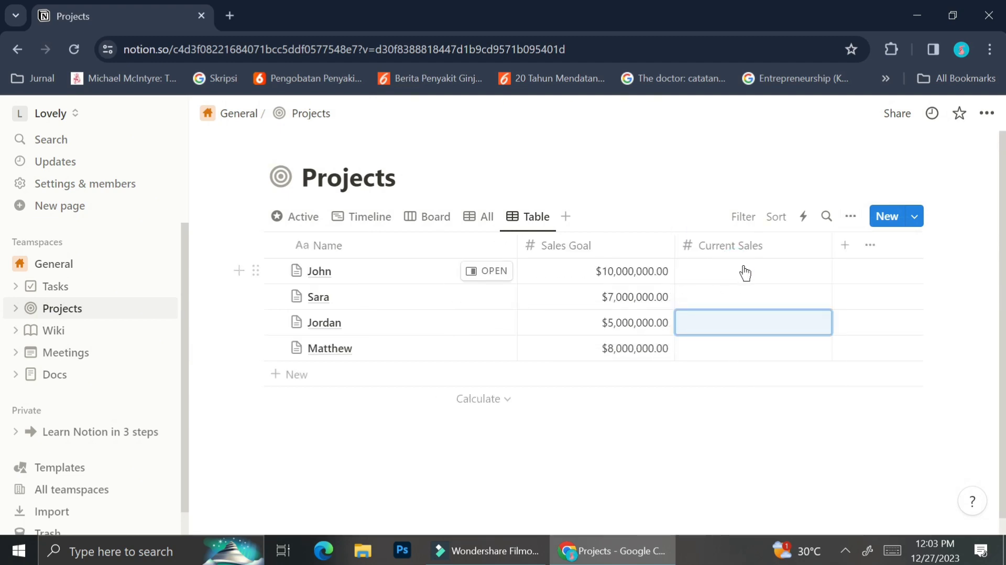
Enter the Current Sales values 6570000, 4500000, 6100000 and 7150000 in the four rows from first to last
{"action": "left_click", "coordinate": [745, 267]}
{"action": "type", "text": "6570000"}
{"action": "key", "text": "Return"}
{"action": "type", "text": "4500000"}
{"action": "key", "text": "Return"}
{"action": "type", "text": "6100000"}
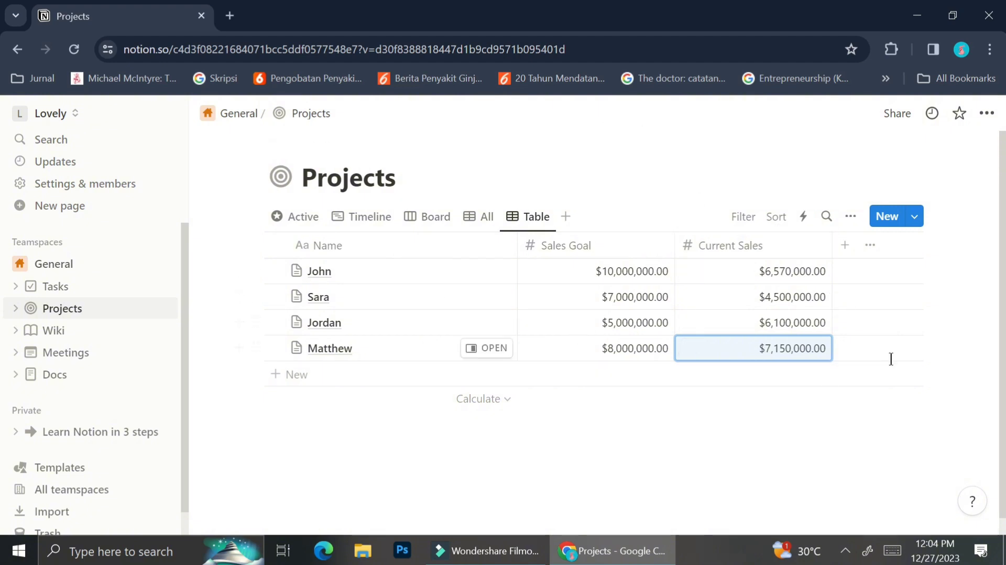
{"action": "left_click", "coordinate": [846, 254]}
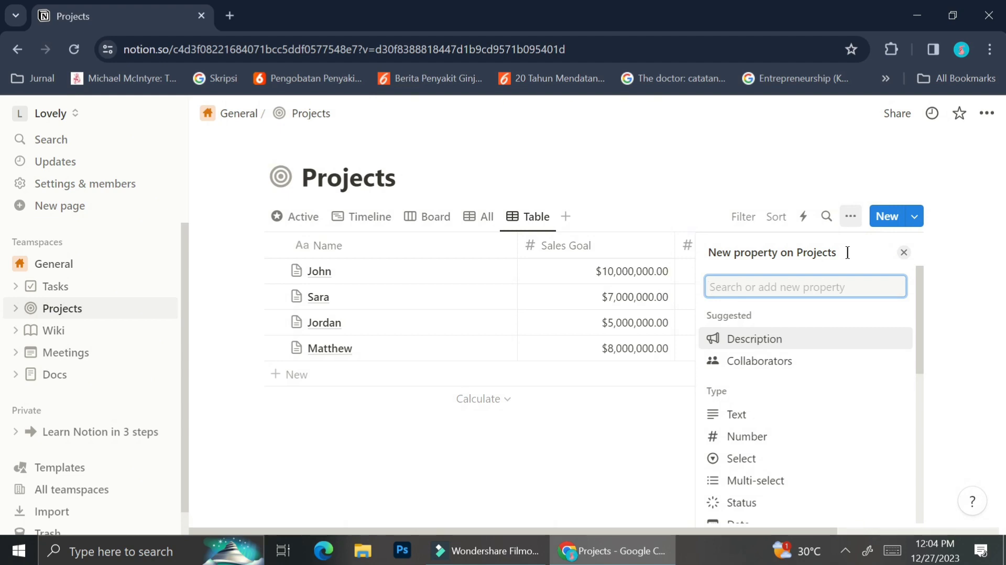
{"action": "left_click", "coordinate": [788, 437]}
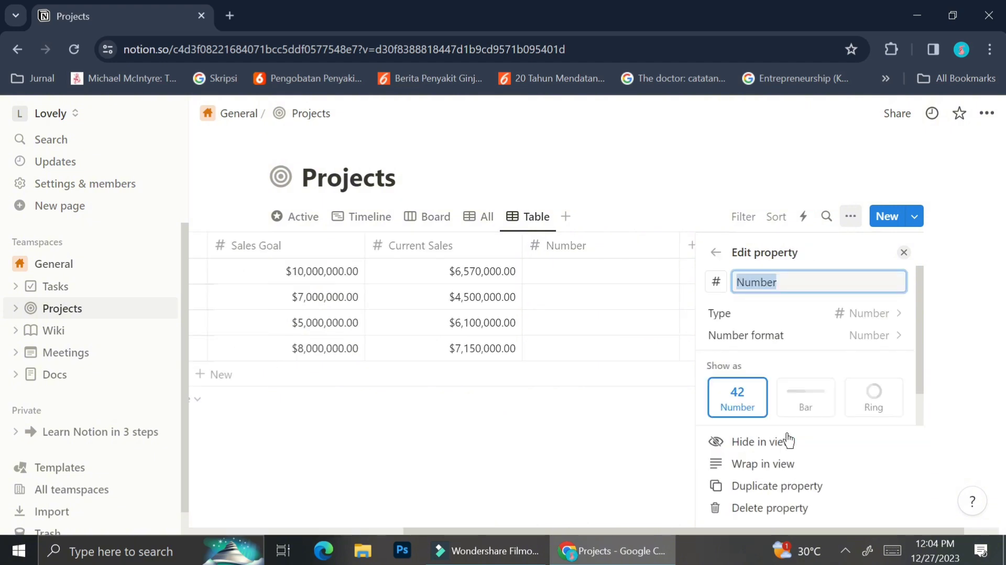
{"action": "left_click", "coordinate": [904, 253]}
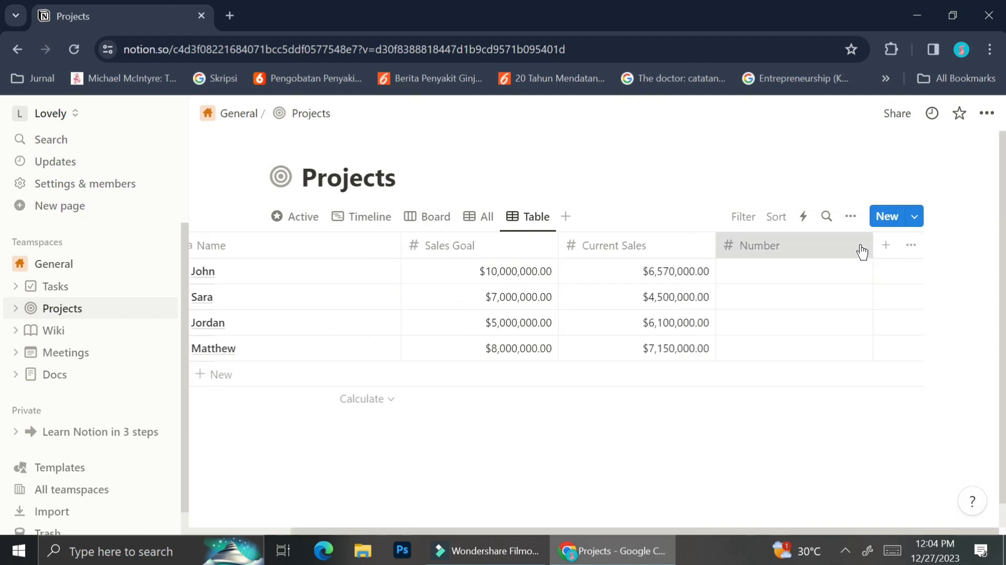
{"action": "left_click", "coordinate": [861, 252]}
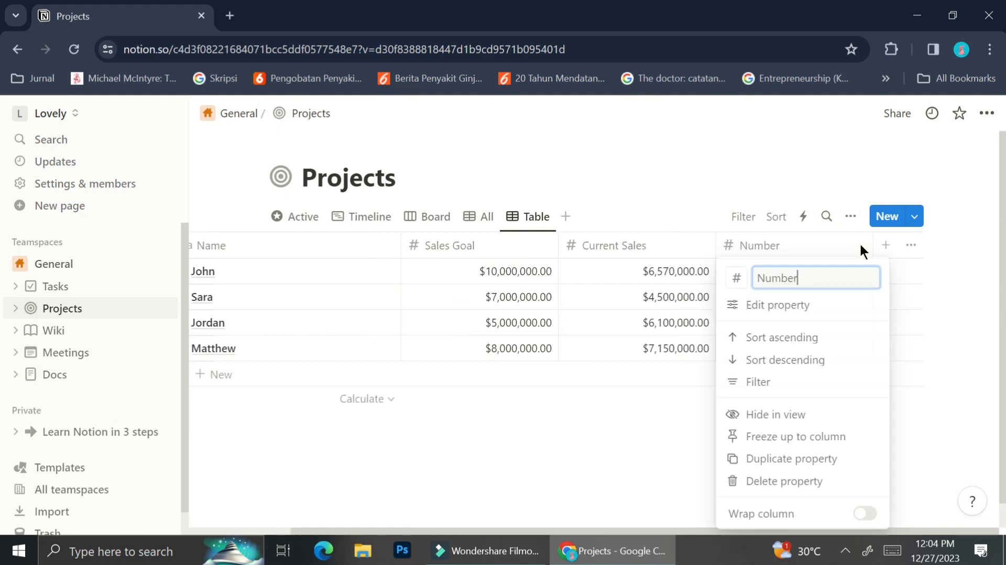
{"action": "left_click", "coordinate": [812, 478]}
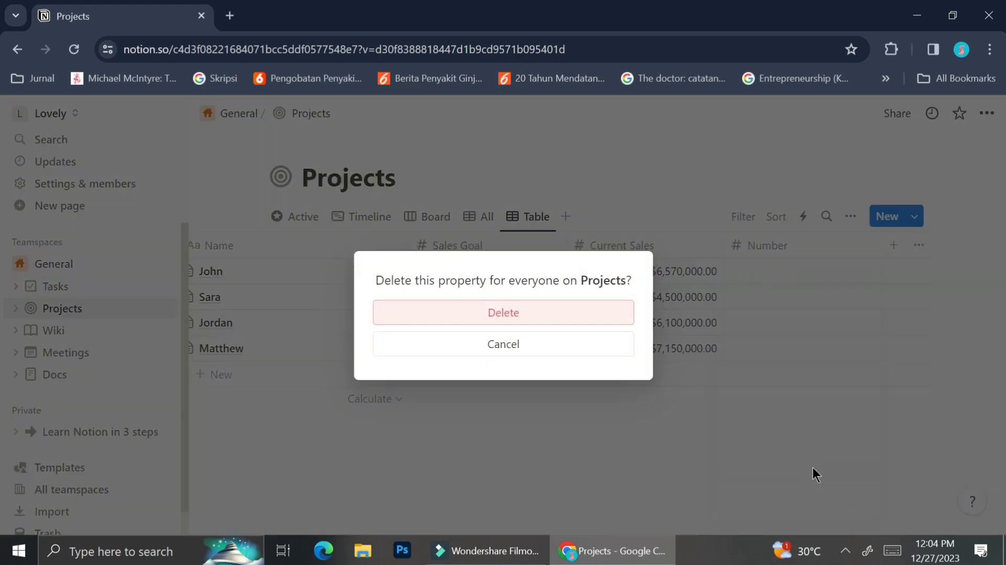
{"action": "left_click", "coordinate": [563, 315]}
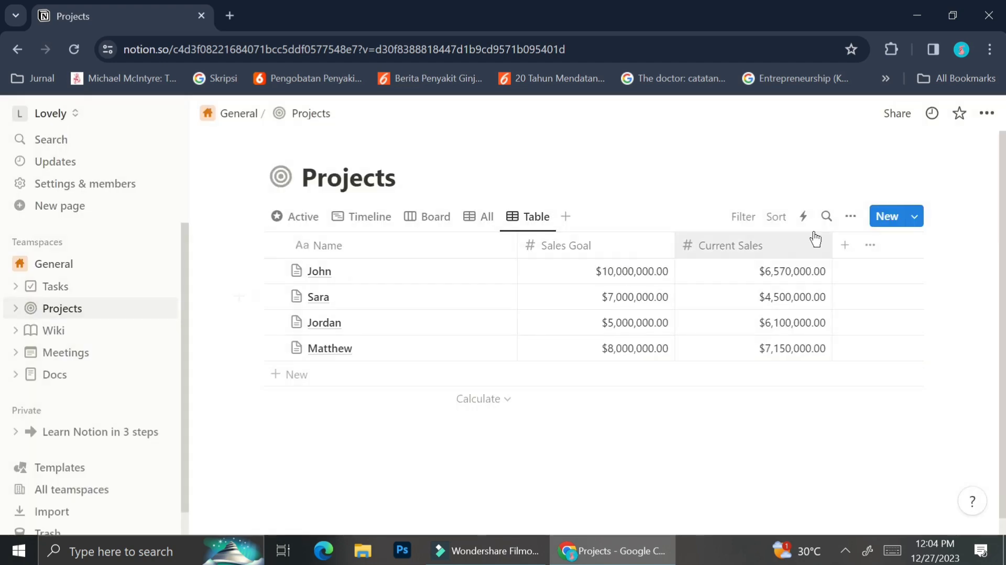
Add a Formula property after the Current Sales column
{"action": "left_click", "coordinate": [848, 250]}
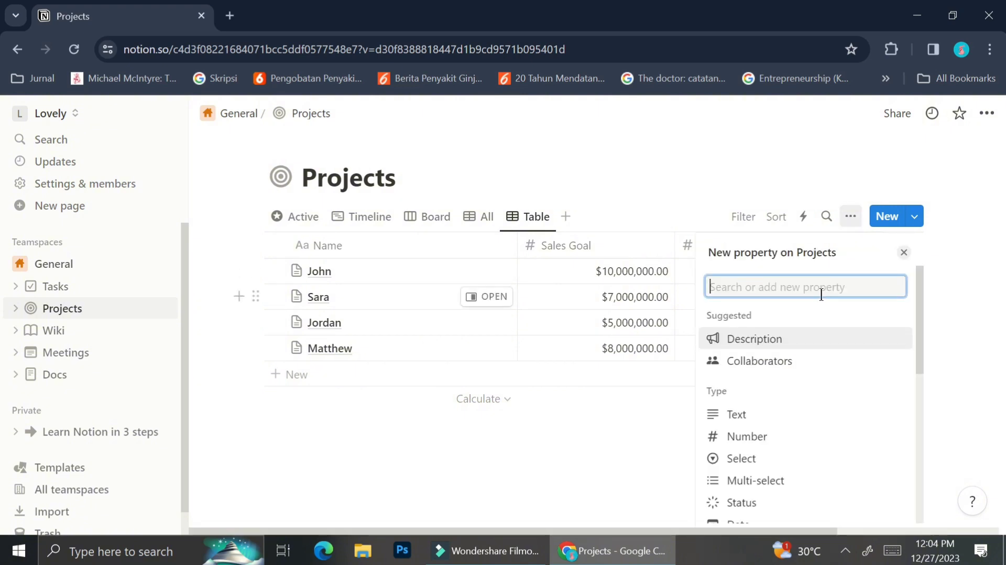
{"action": "type", "text": "form"}
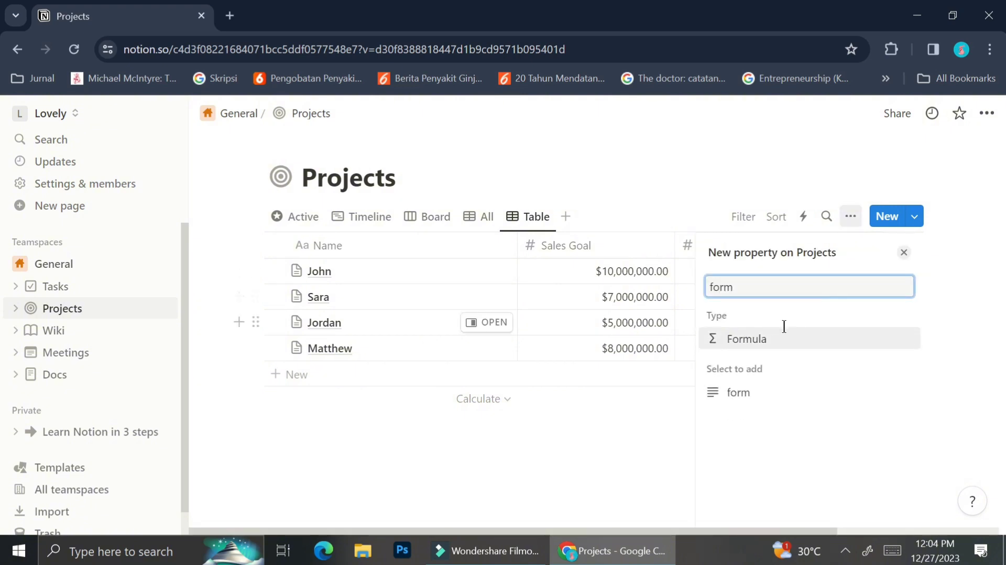
{"action": "left_click", "coordinate": [778, 346]}
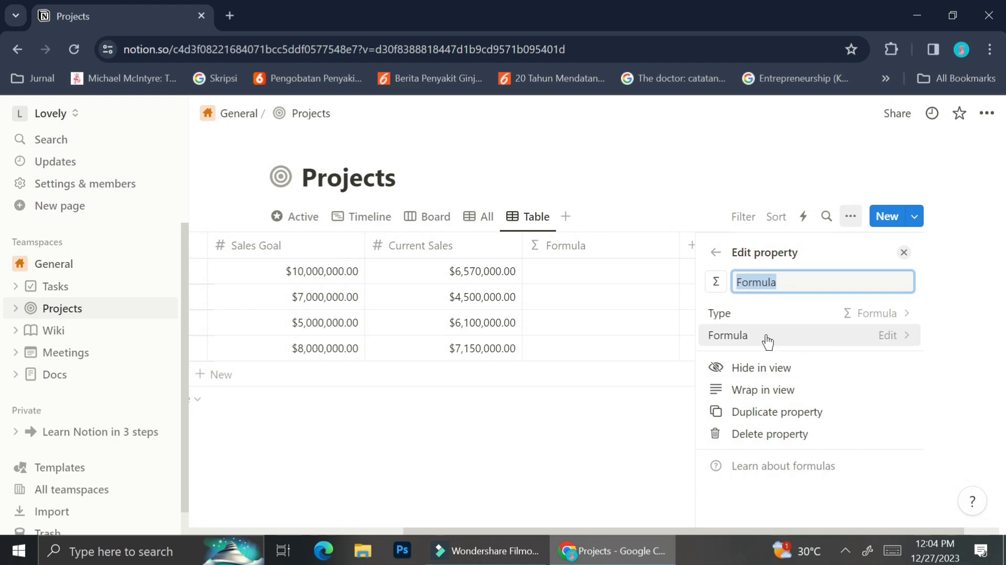
Set the property's formula to prop("Current Sales")/prop("Sales Goal")
{"action": "left_click", "coordinate": [869, 342]}
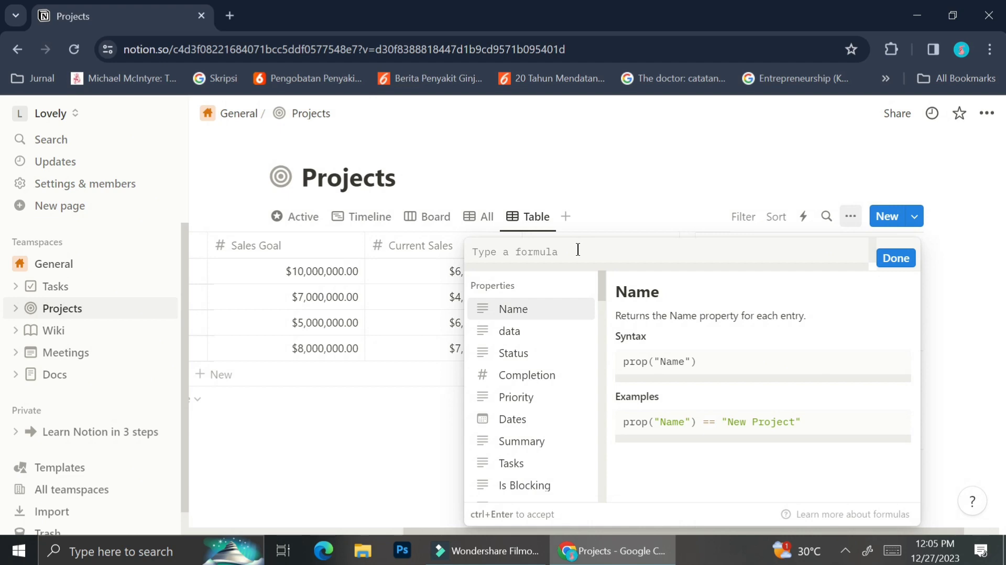
{"action": "type", "text": "cur"}
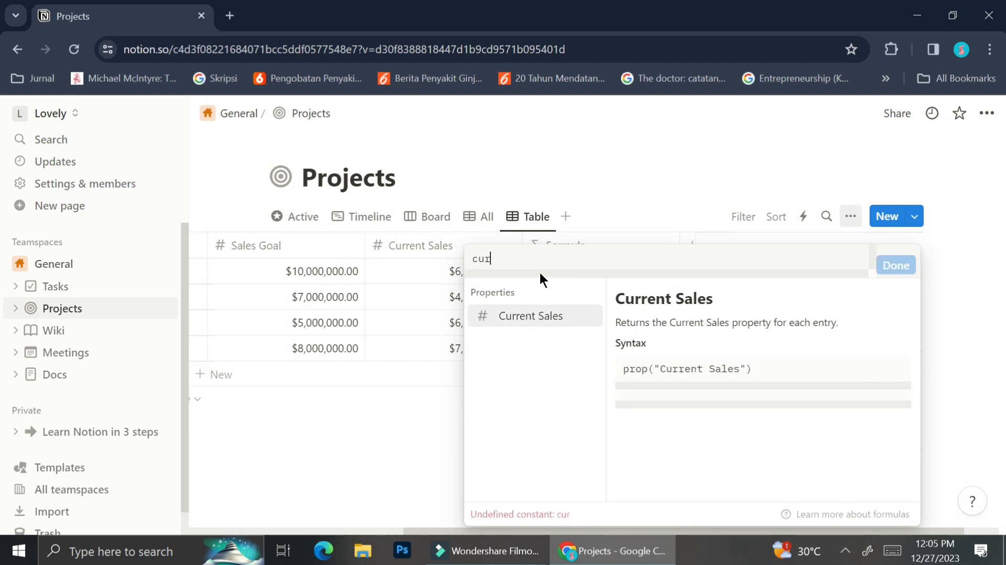
{"action": "left_click", "coordinate": [539, 316]}
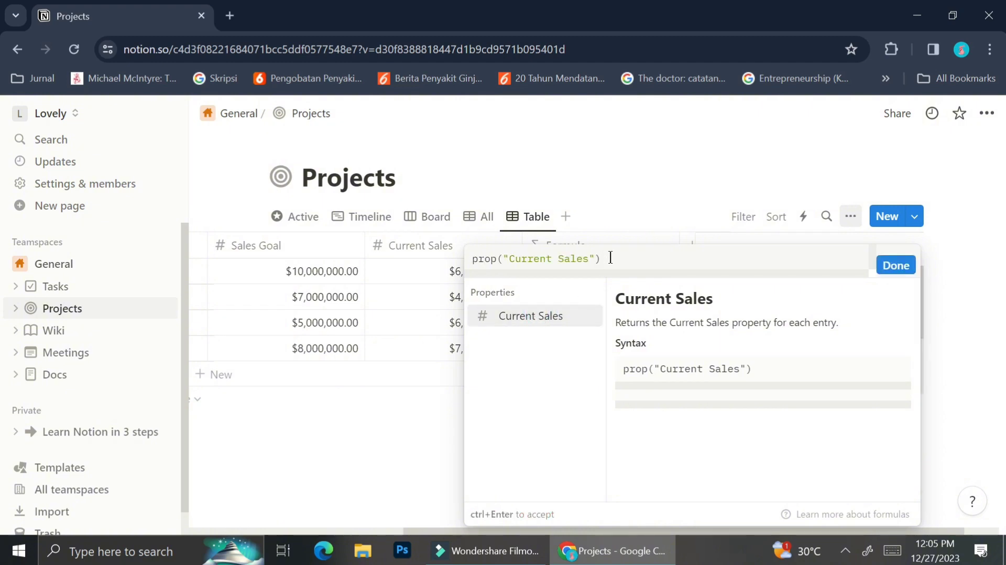
{"action": "type", "text": "/"}
{"action": "type", "text": "sale"}
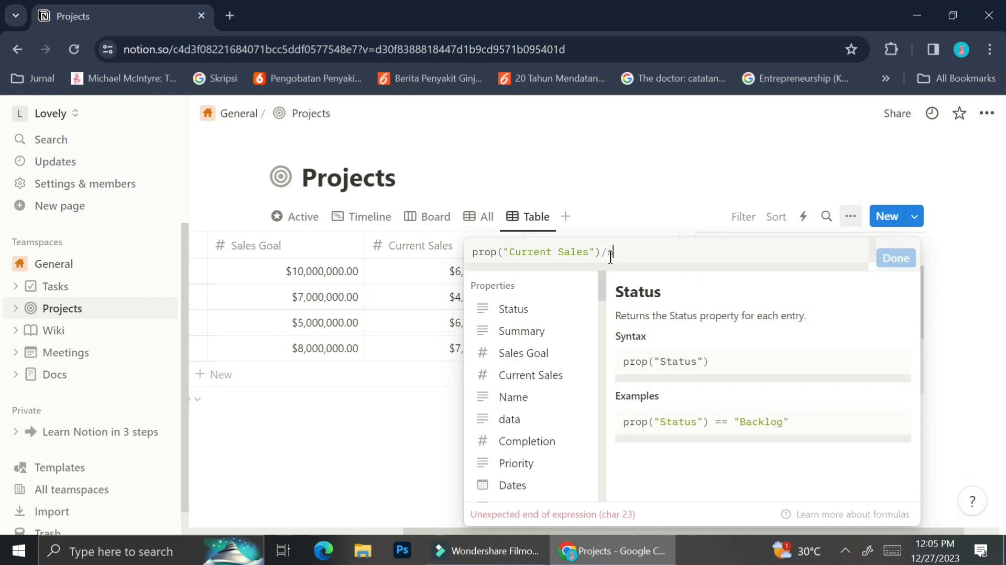
{"action": "left_click", "coordinate": [539, 315]}
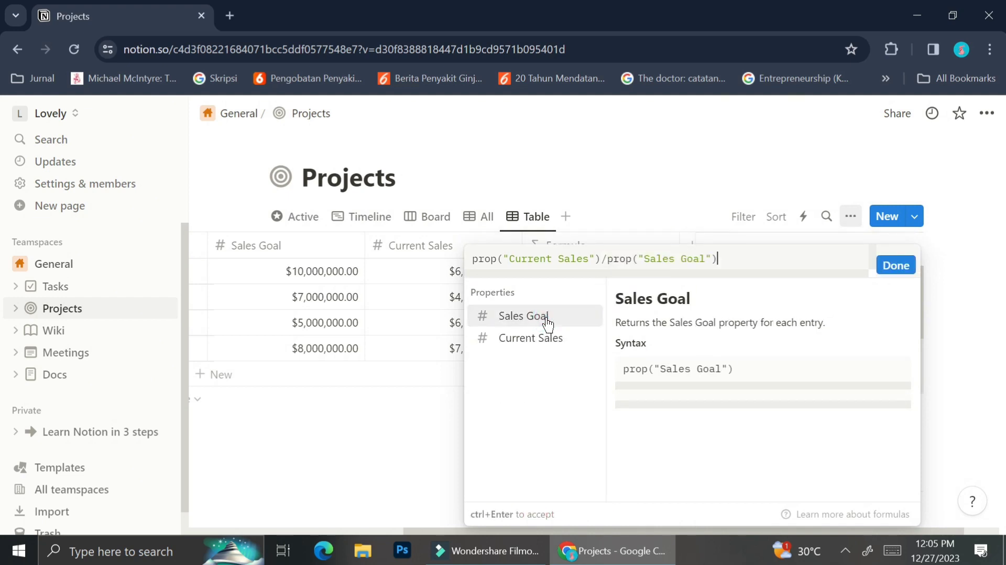
{"action": "left_click", "coordinate": [885, 266]}
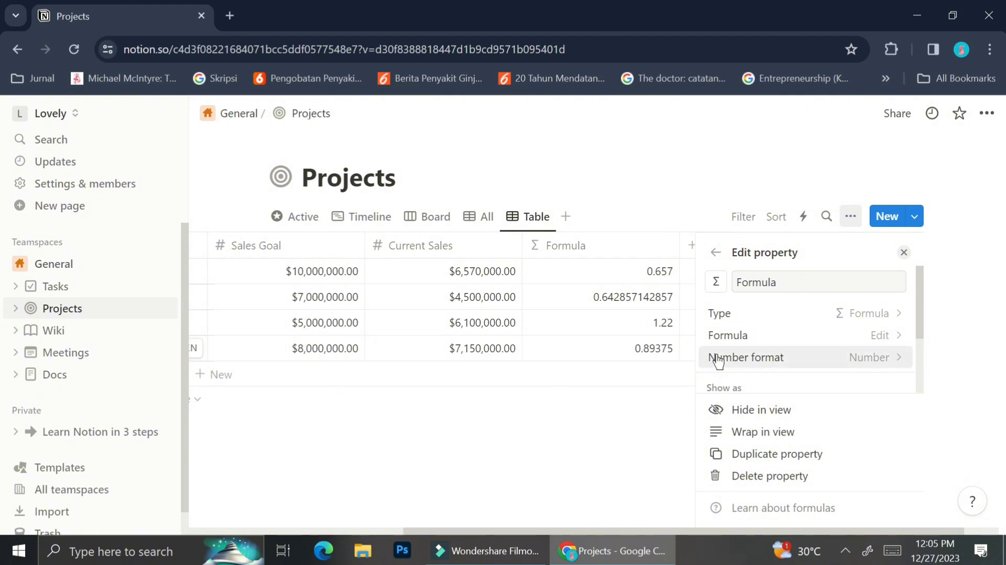
Set the formula property's number format to Percent and show its values as a Bar
{"action": "left_click", "coordinate": [750, 358]}
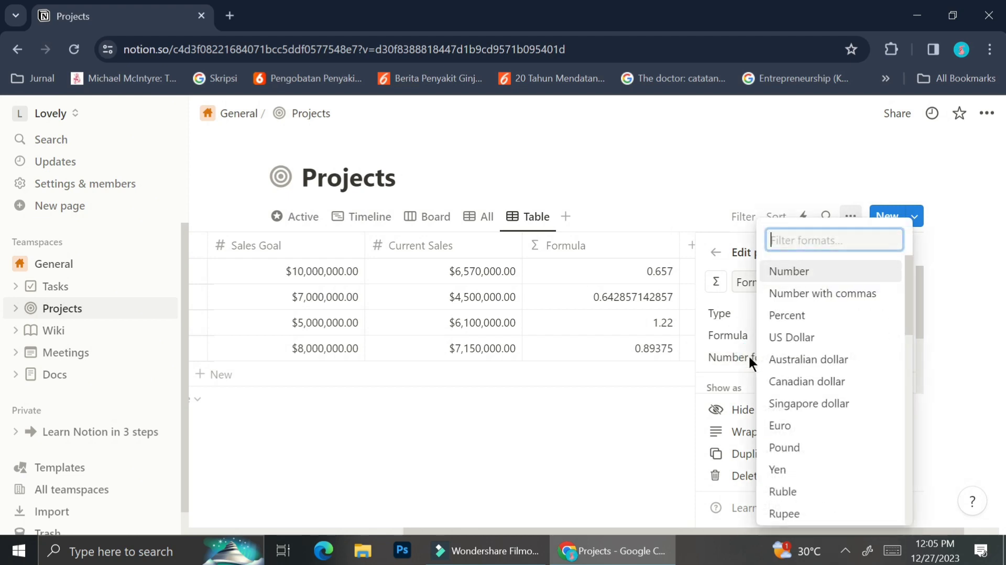
{"action": "left_click", "coordinate": [787, 317]}
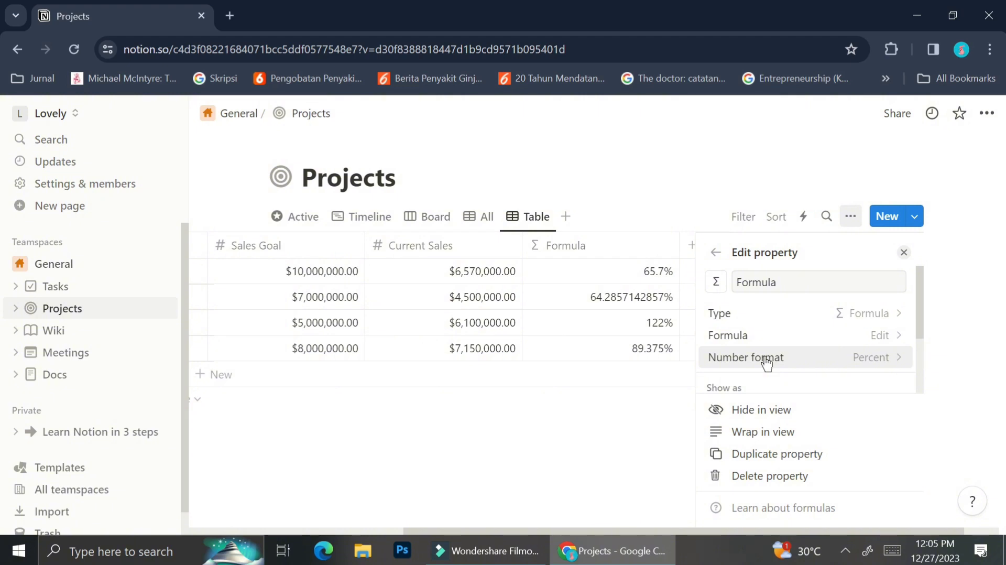
{"action": "scroll", "coordinate": [762, 388], "scroll_direction": "down", "scroll_amount": 2}
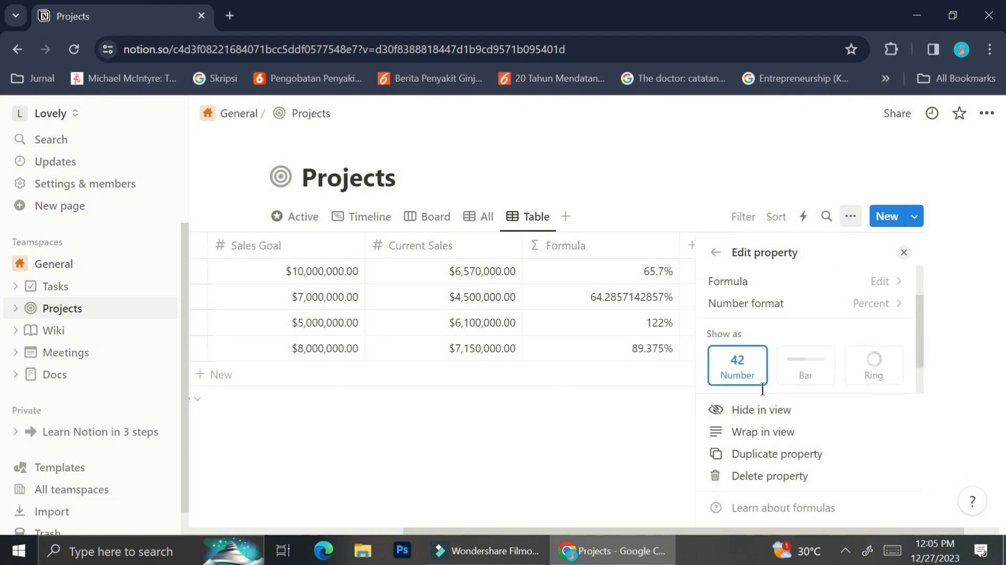
{"action": "scroll", "coordinate": [762, 389], "scroll_direction": "up", "scroll_amount": 1}
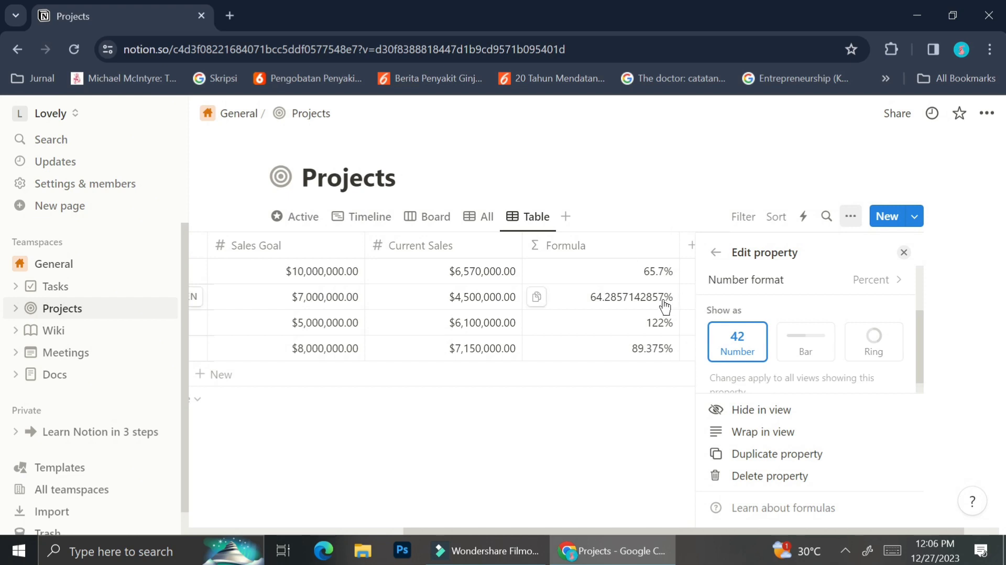
{"action": "left_click", "coordinate": [820, 343]}
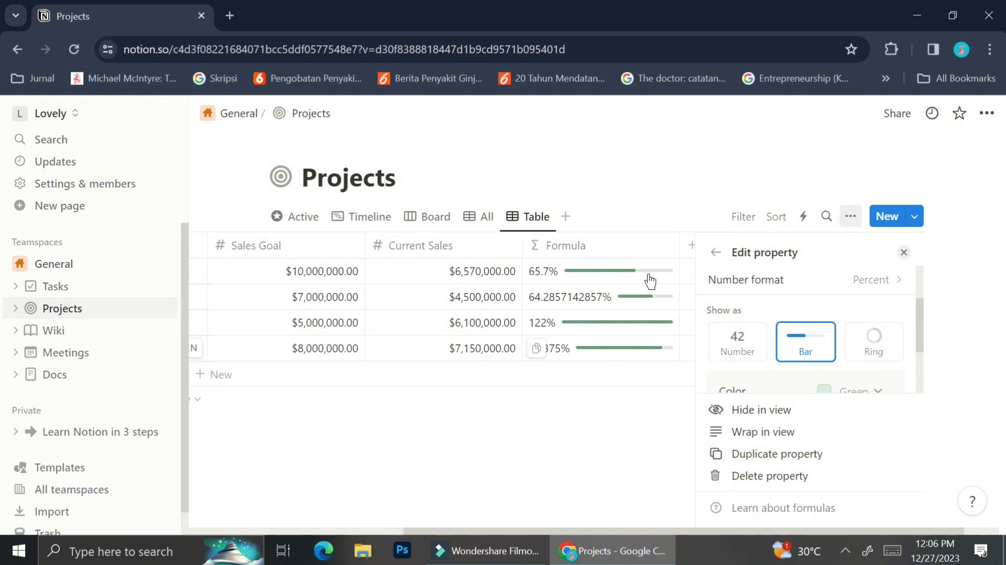
Try the Ring display for the formula column, comparing it with the Bar display
{"action": "left_click", "coordinate": [864, 350]}
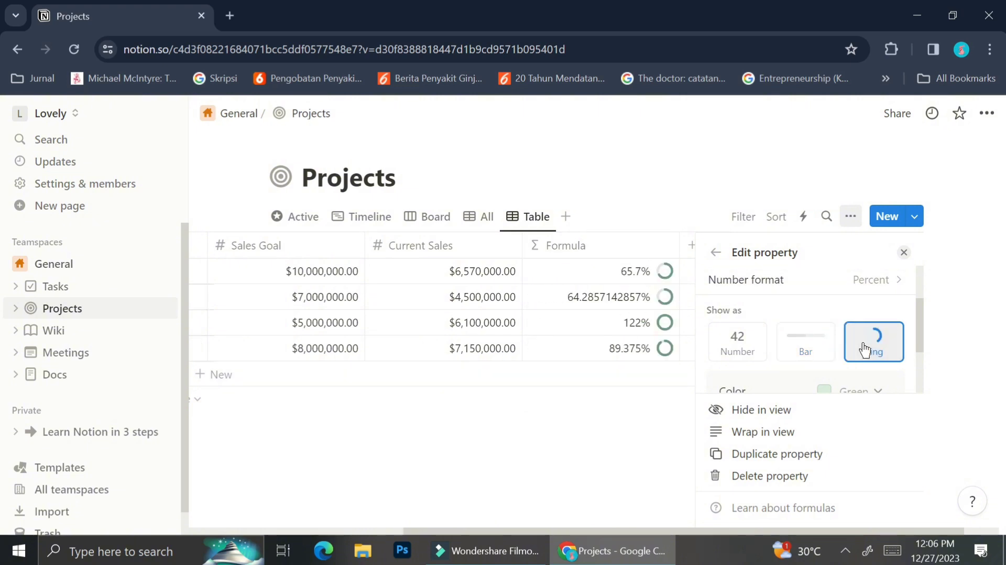
{"action": "left_click", "coordinate": [821, 355]}
{"action": "scroll", "coordinate": [822, 356], "scroll_direction": "down", "scroll_amount": 1}
{"action": "right_click", "coordinate": [821, 351]}
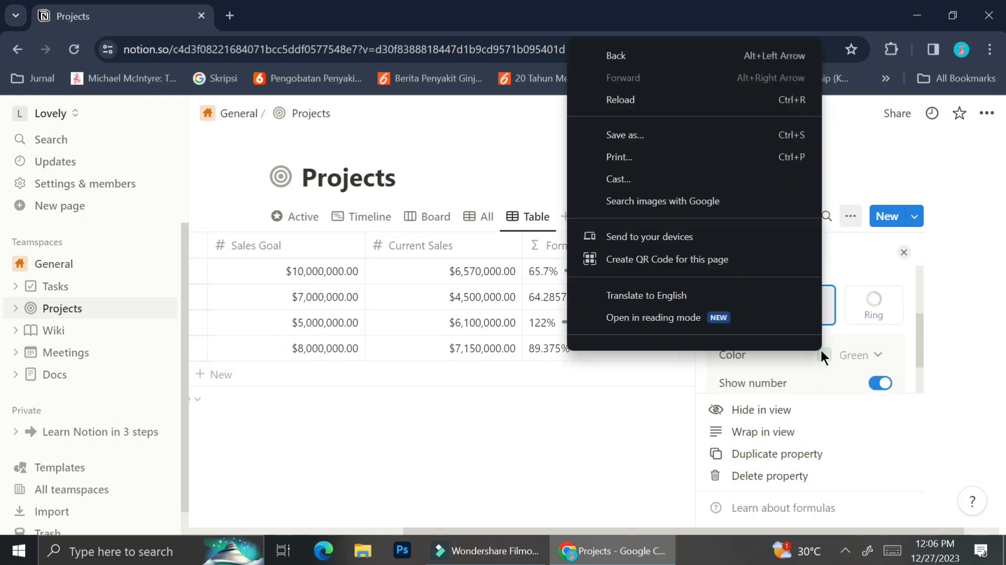
{"action": "left_click", "coordinate": [848, 348]}
{"action": "left_click", "coordinate": [849, 352]}
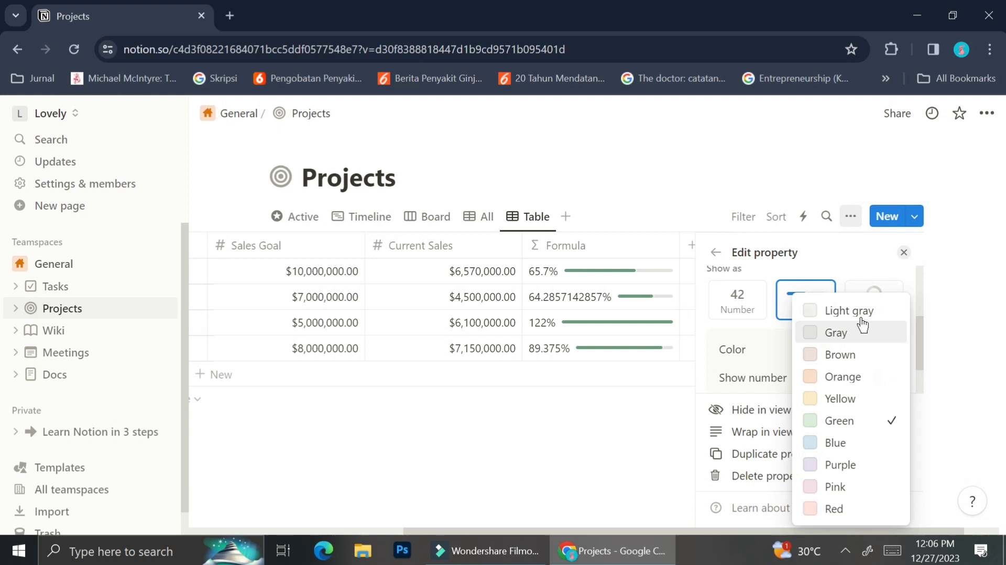
{"action": "left_click", "coordinate": [878, 279]}
{"action": "left_click", "coordinate": [880, 291]}
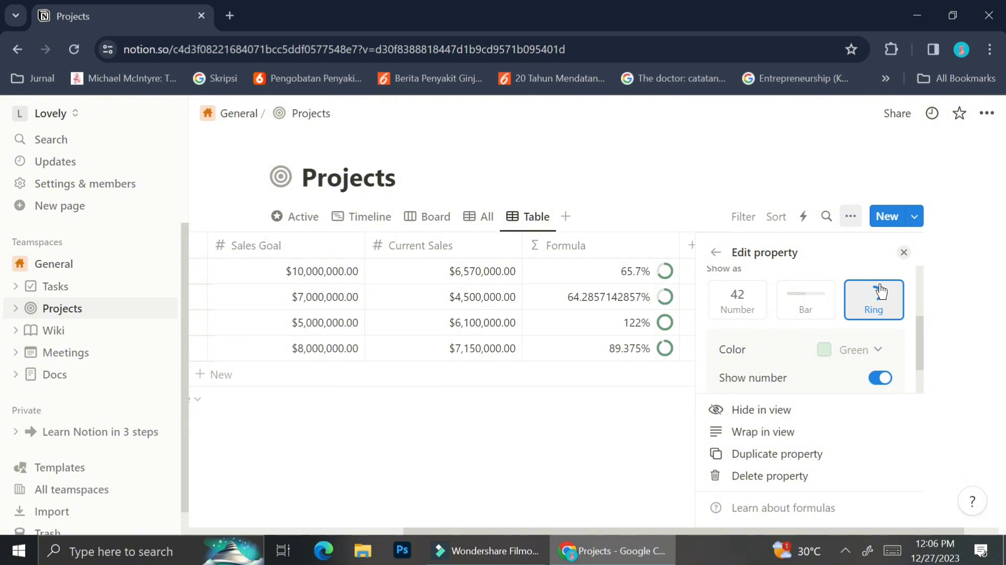
Show the formula values as a Bar and set the bar color to Orange
{"action": "left_click", "coordinate": [819, 304]}
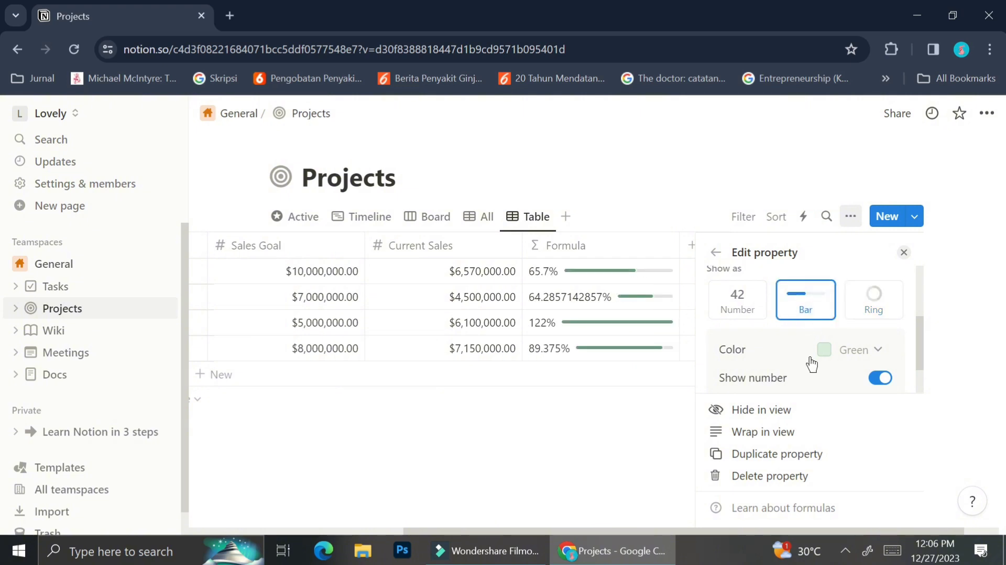
{"action": "left_click", "coordinate": [839, 350]}
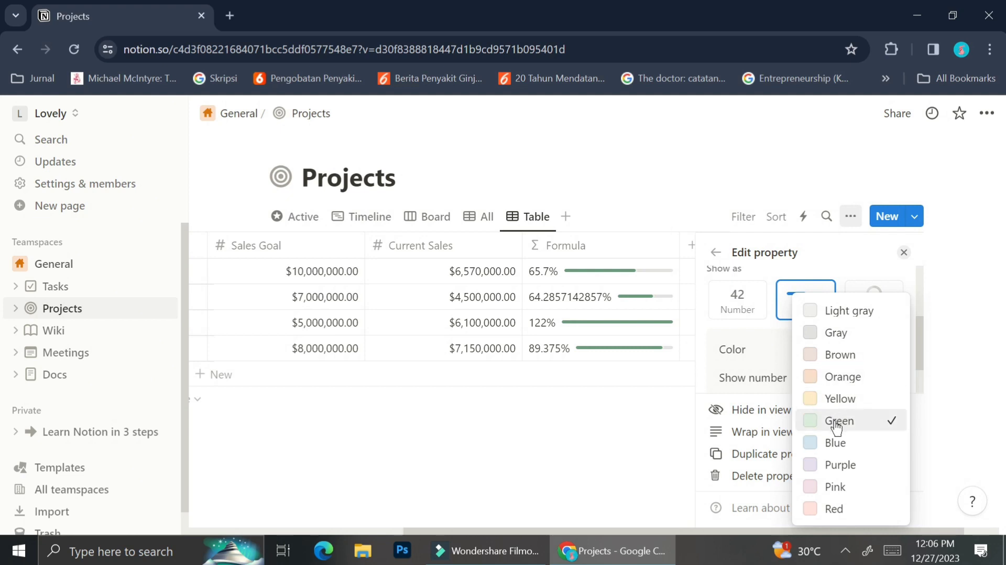
{"action": "left_click", "coordinate": [846, 375]}
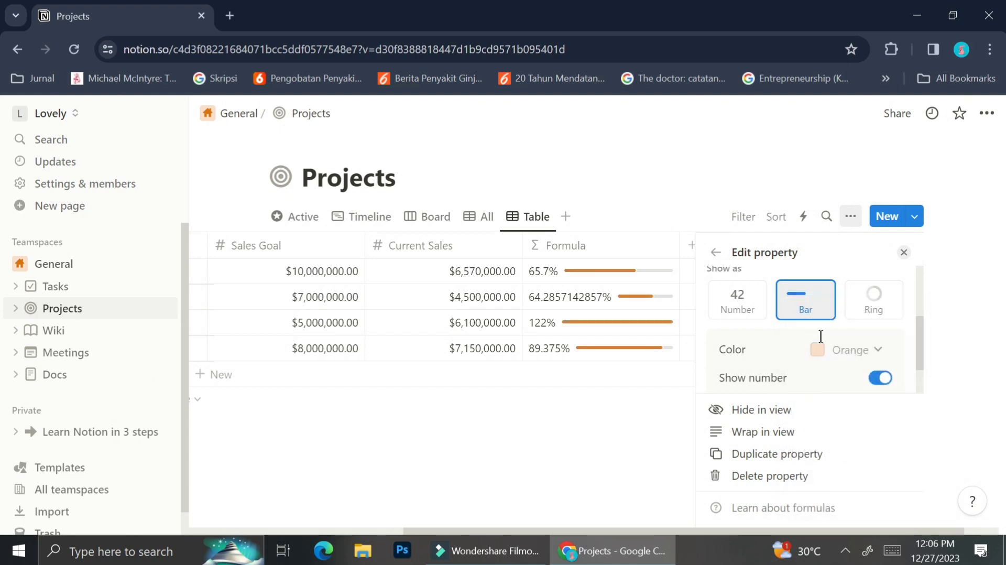
Try Purple as the color of the formula column's bars and settle on Pink
{"action": "left_click", "coordinate": [846, 349]}
{"action": "left_click", "coordinate": [841, 466]}
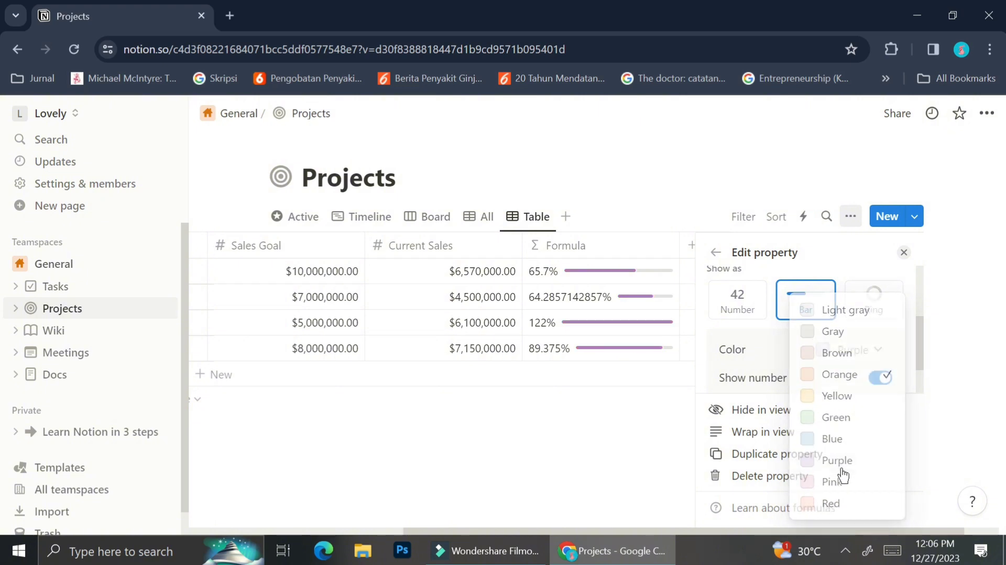
{"action": "left_click", "coordinate": [838, 352]}
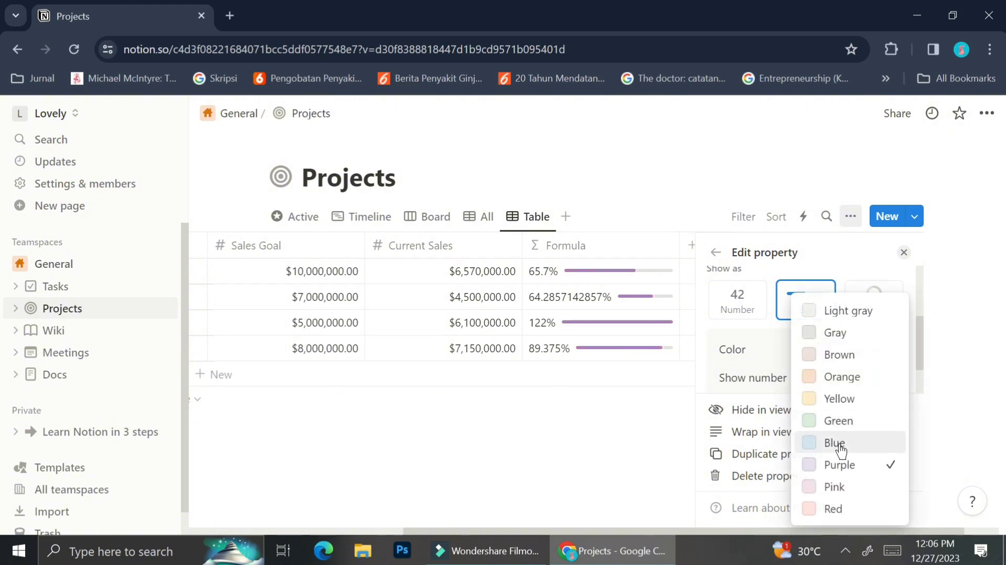
{"action": "left_click", "coordinate": [835, 485]}
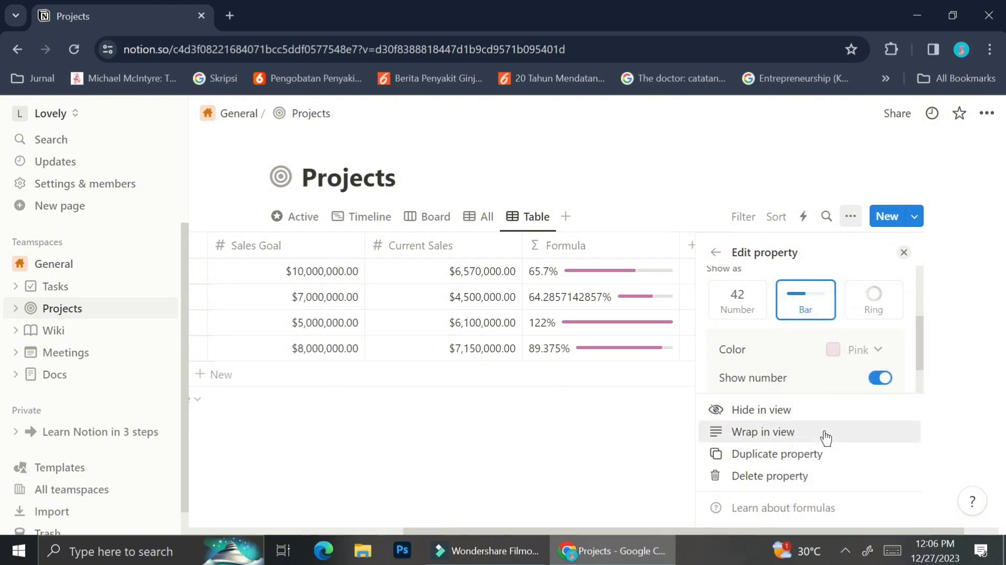
Try the formula column's bars with the numbers hidden, turn Show number back on, and close the property settings
{"action": "left_click", "coordinate": [882, 380]}
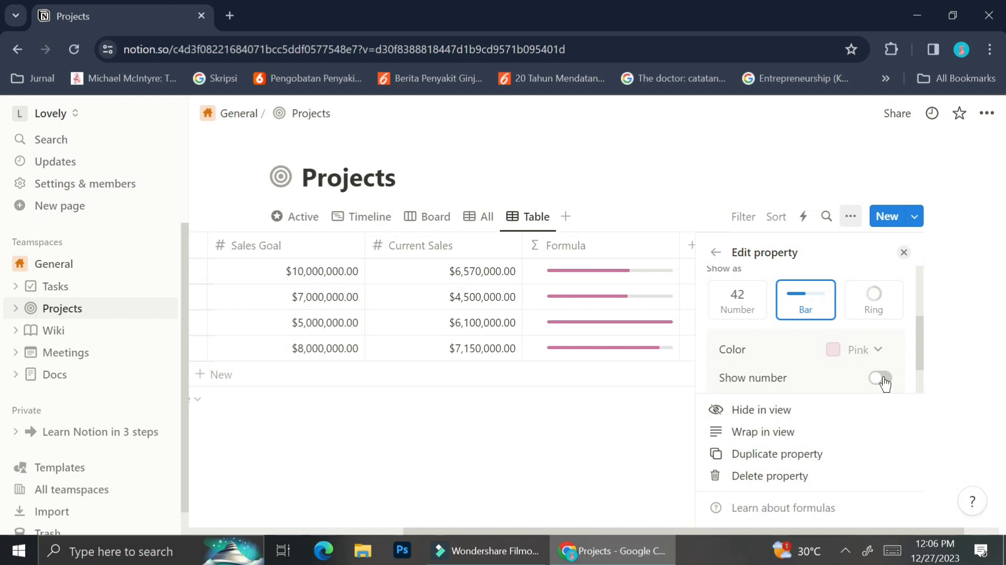
{"action": "left_click", "coordinate": [883, 380]}
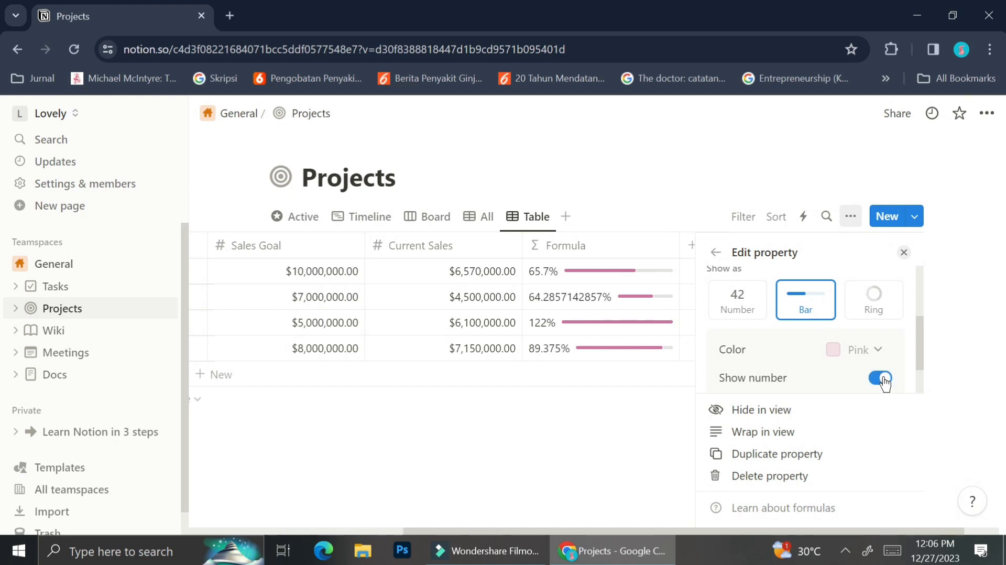
{"action": "left_click", "coordinate": [883, 380]}
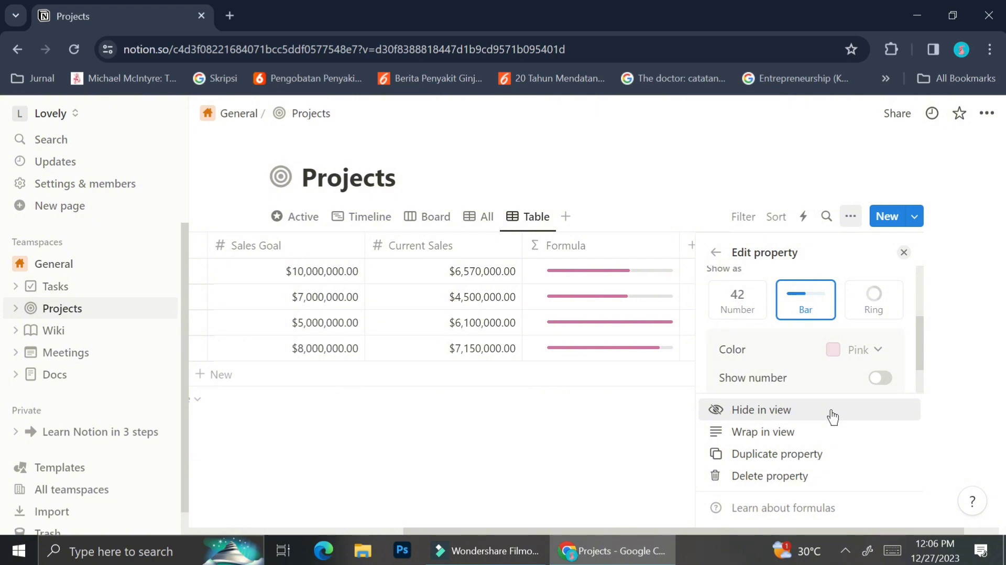
{"action": "left_click", "coordinate": [880, 385]}
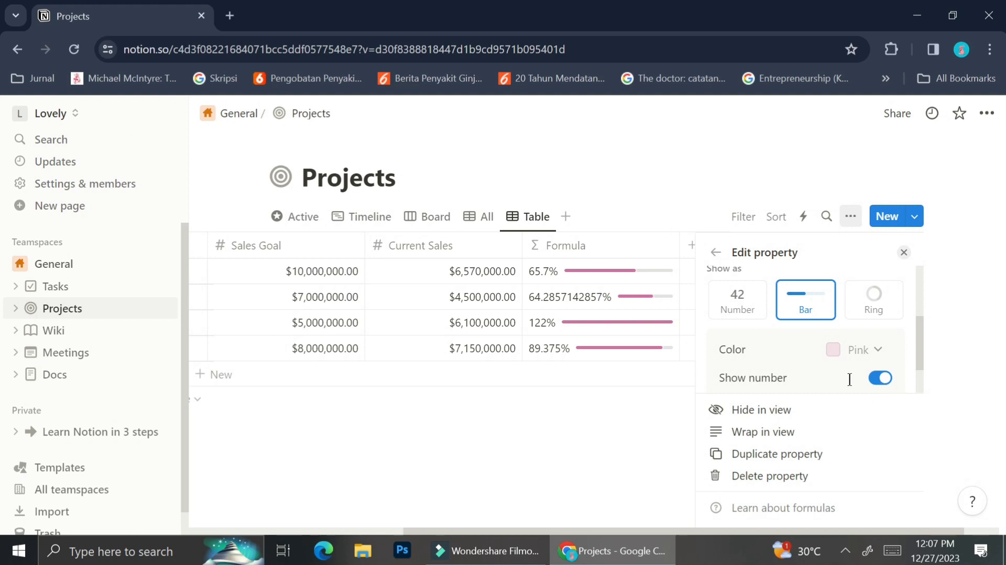
{"action": "left_click", "coordinate": [712, 254]}
{"action": "left_click", "coordinate": [647, 437]}
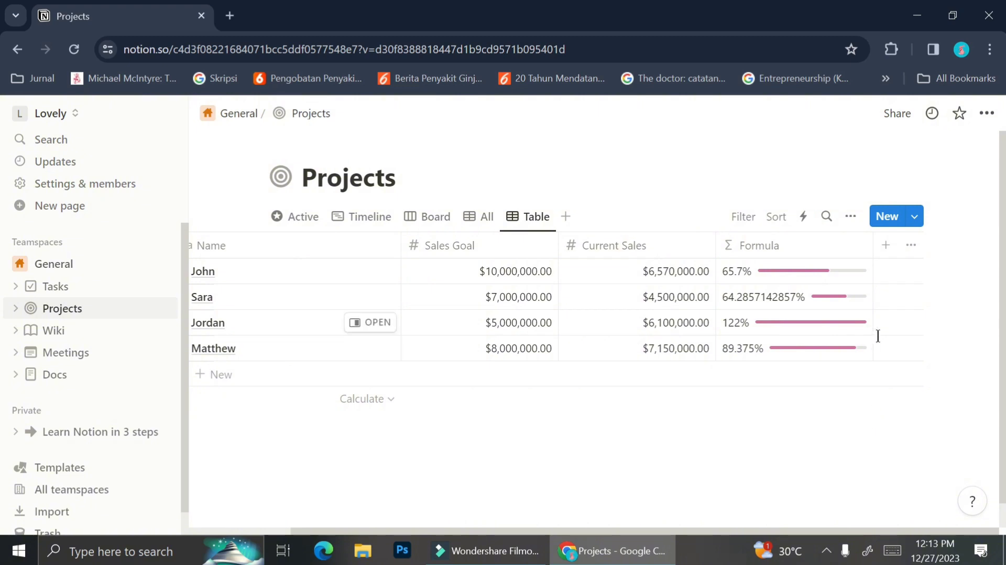
Add a second property of type Formula to the Projects table
{"action": "left_click", "coordinate": [886, 244]}
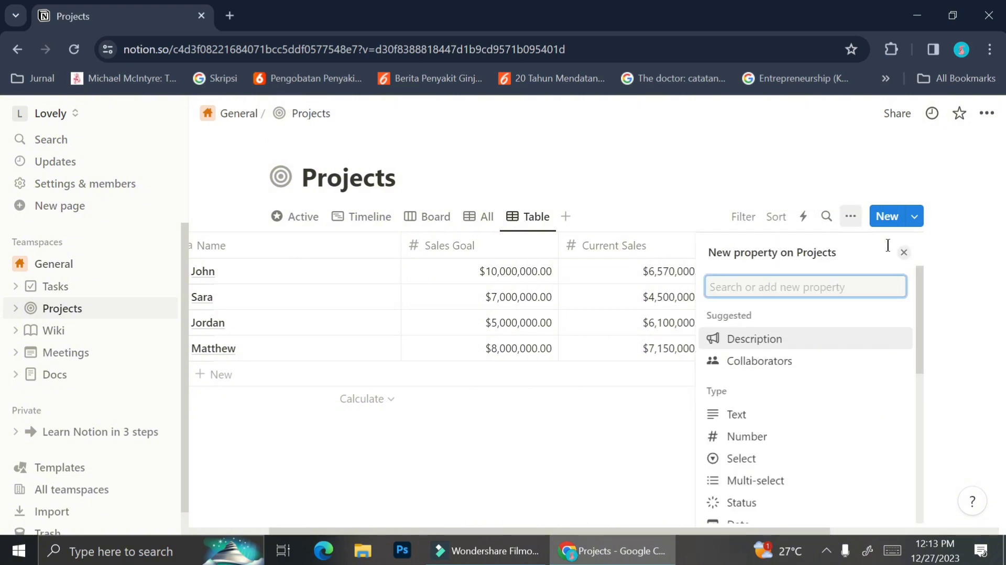
{"action": "type", "text": "formula"}
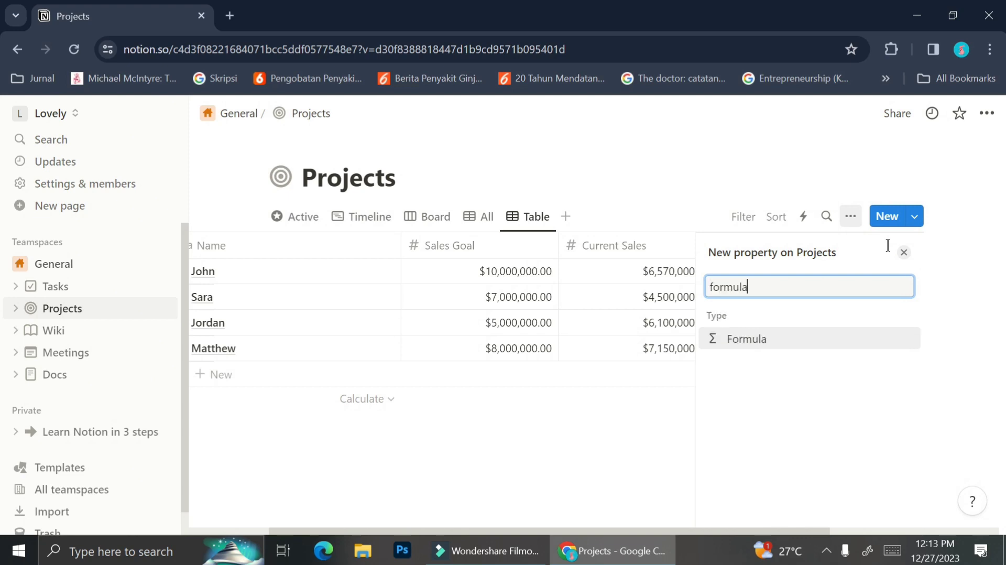
{"action": "left_click", "coordinate": [831, 347]}
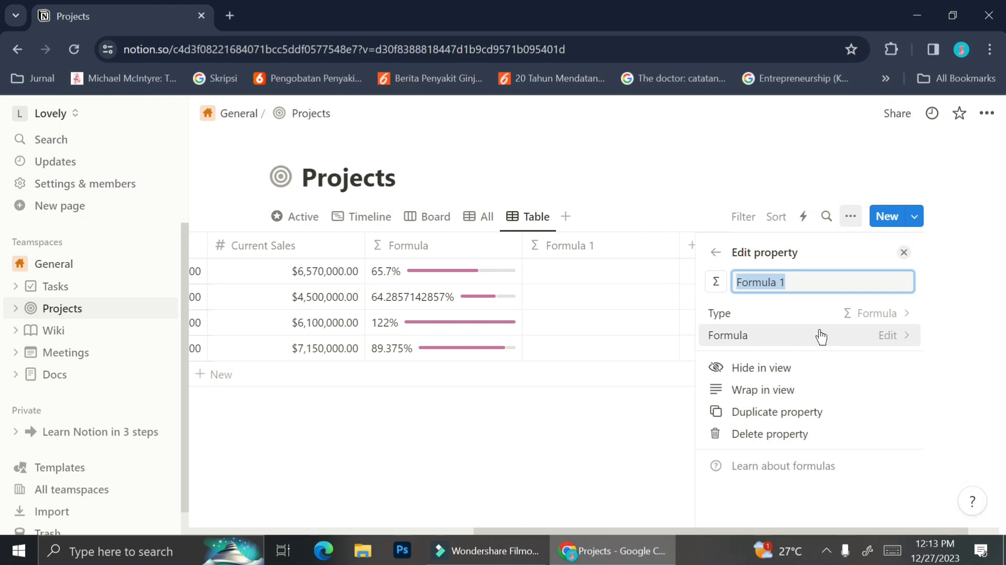
Set the new property's formula to prop("Sales Goal")-prop("Current Sales")
{"action": "left_click", "coordinate": [821, 336]}
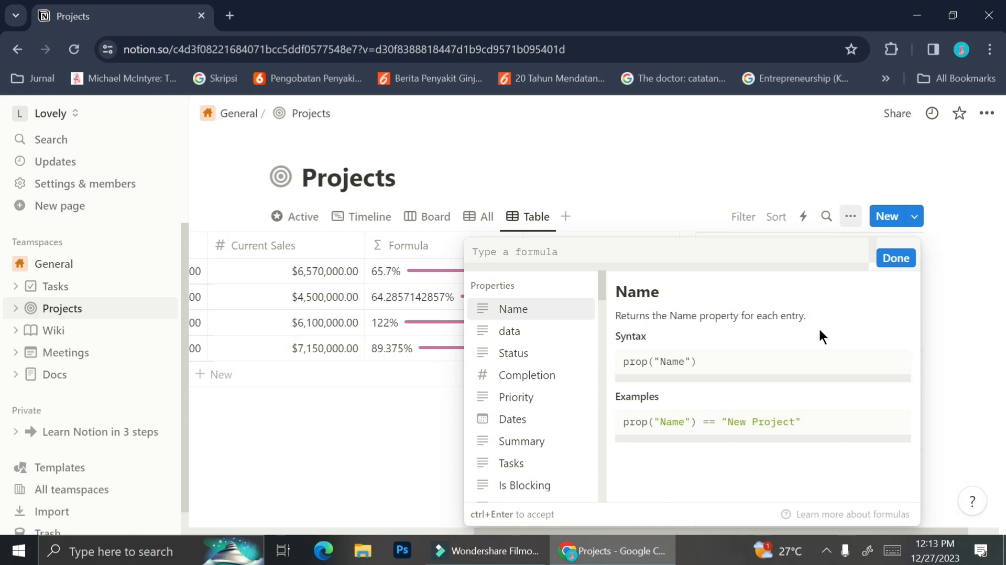
{"action": "type", "text": "sale"}
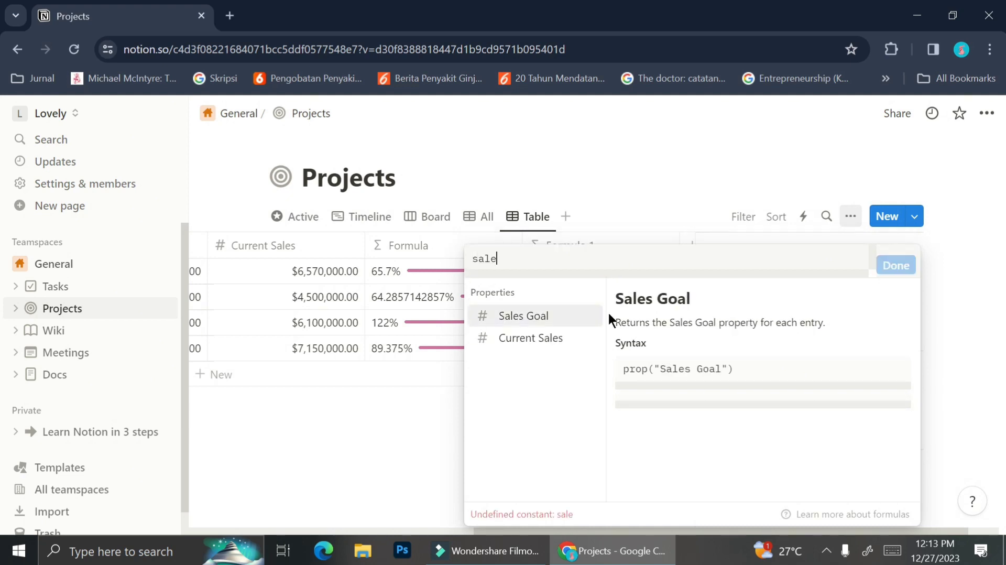
{"action": "left_click", "coordinate": [581, 316]}
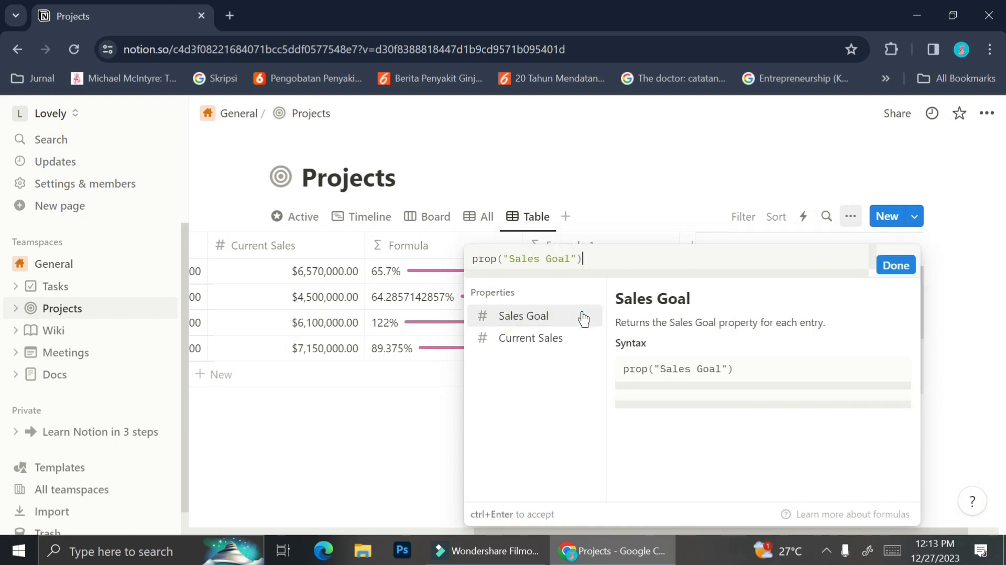
{"action": "type", "text": "-"}
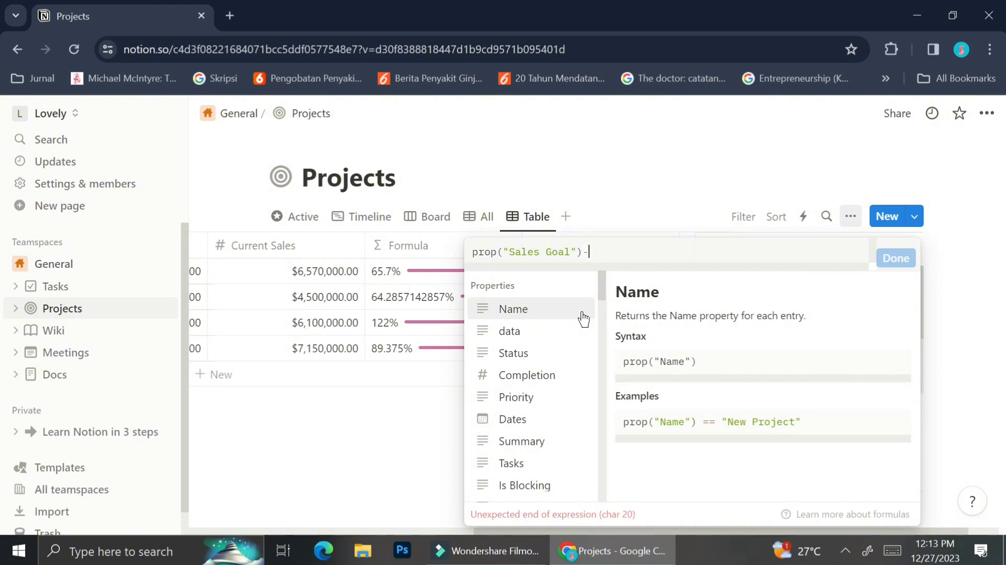
{"action": "type", "text": "curr"}
{"action": "left_click", "coordinate": [582, 315]}
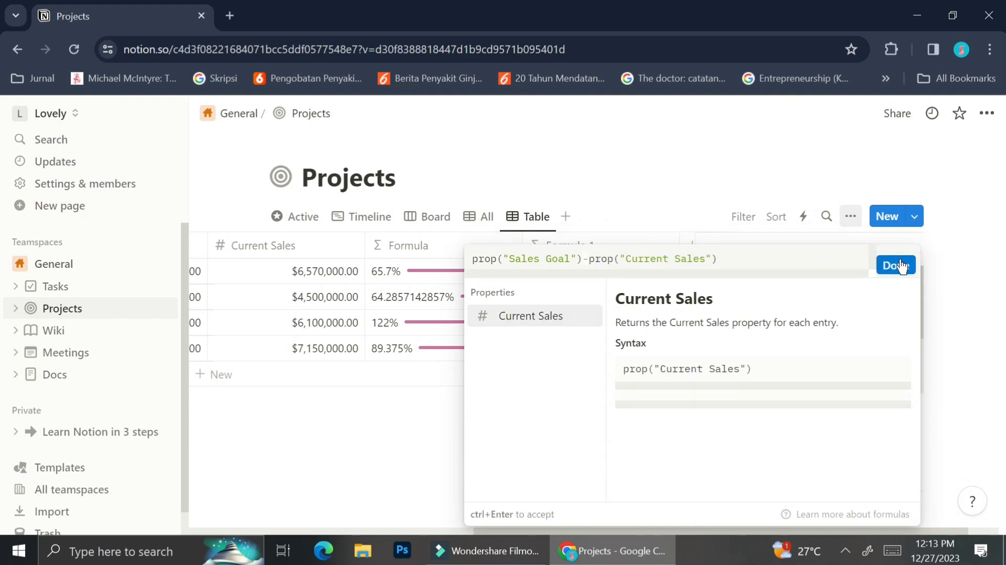
{"action": "left_click", "coordinate": [901, 264]}
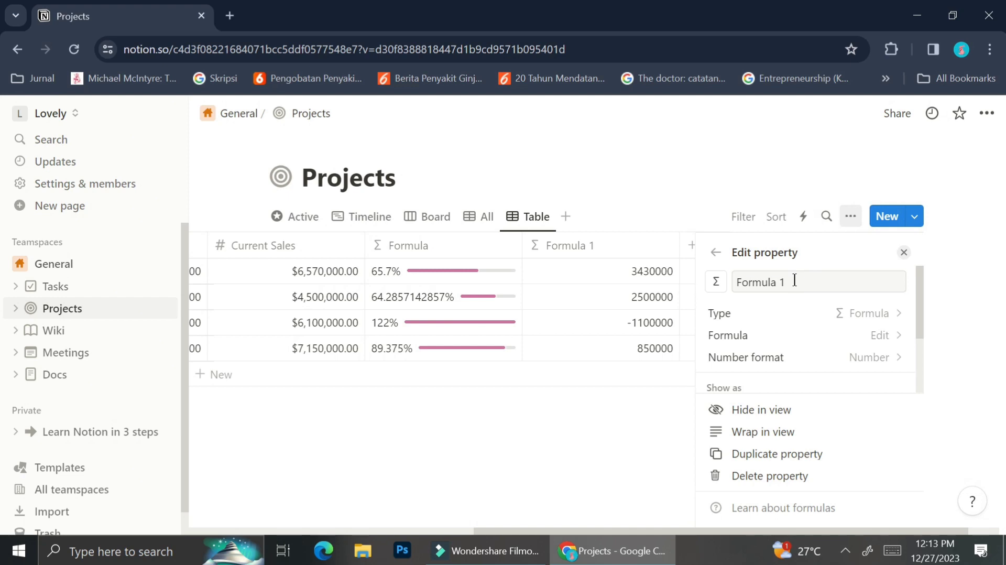
Rename the new formula column as Amount To Go
{"action": "left_click_drag", "start_coordinate": [793, 280], "coordinate": [691, 284]}
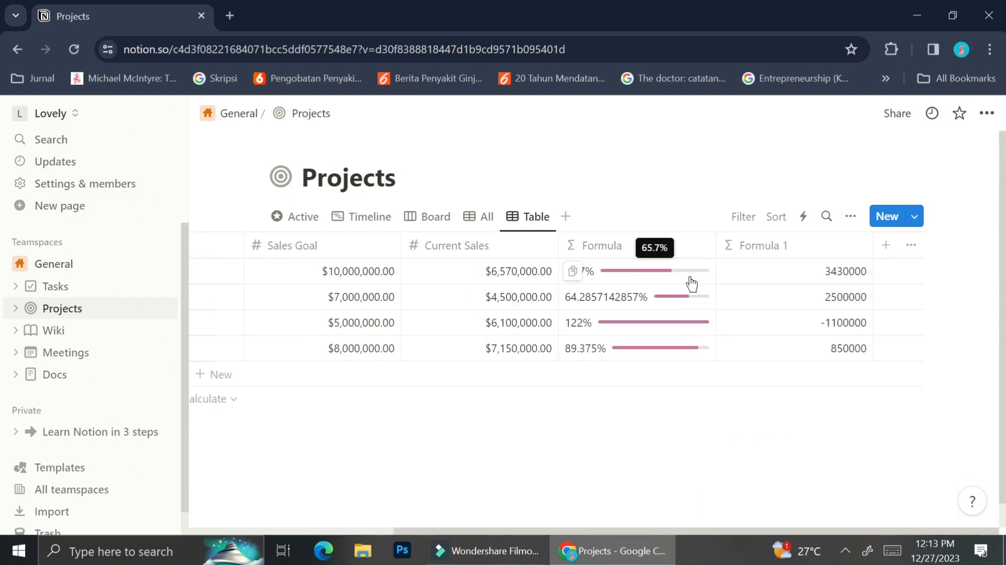
{"action": "left_click", "coordinate": [765, 240]}
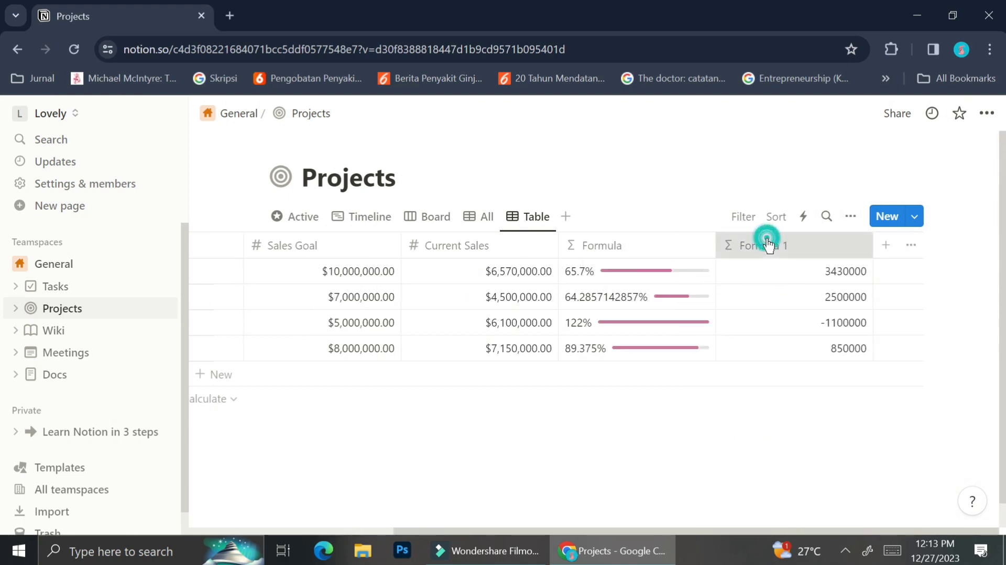
{"action": "left_click_drag", "start_coordinate": [818, 272], "coordinate": [728, 291]}
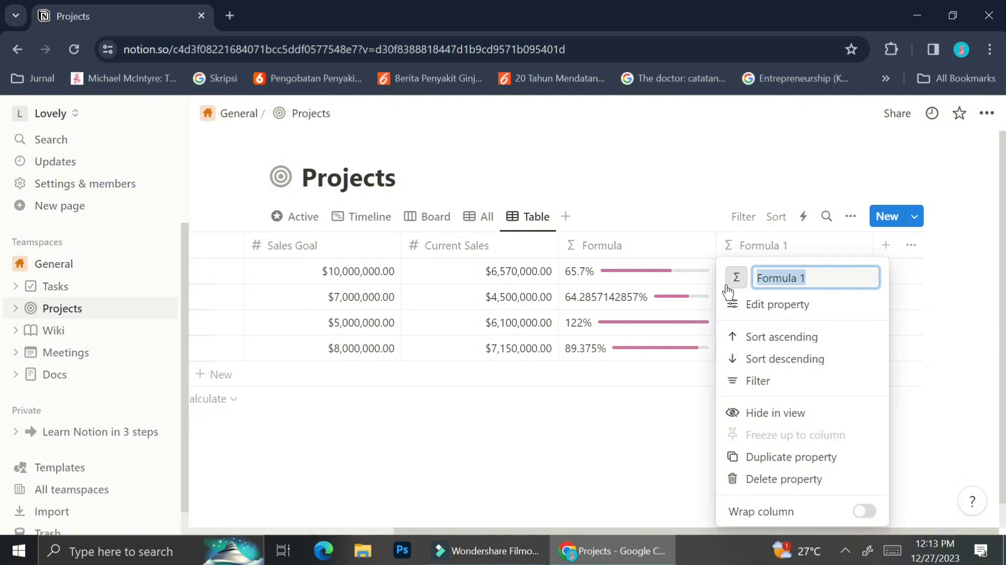
{"action": "type", "text": "Amou"}
{"action": "key", "text": "BackSpace"}
{"action": "key", "text": "BackSpace"}
{"action": "key", "text": "BackSpace"}
{"action": "type", "text": "m"}
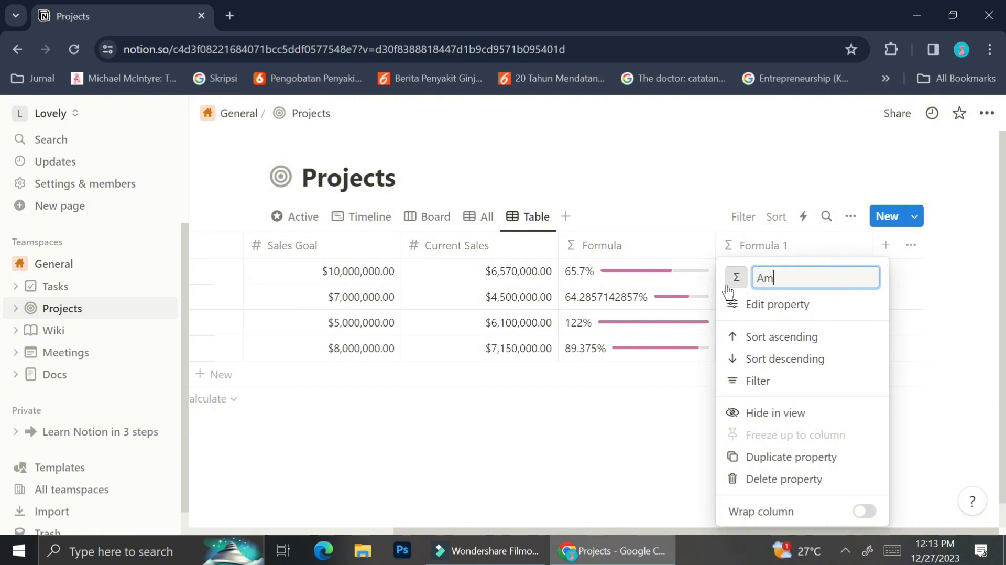
{"action": "type", "text": "ount To go"}
{"action": "key", "text": "BackSpace"}
{"action": "key", "text": "BackSpace"}
{"action": "type", "text": "GO"}
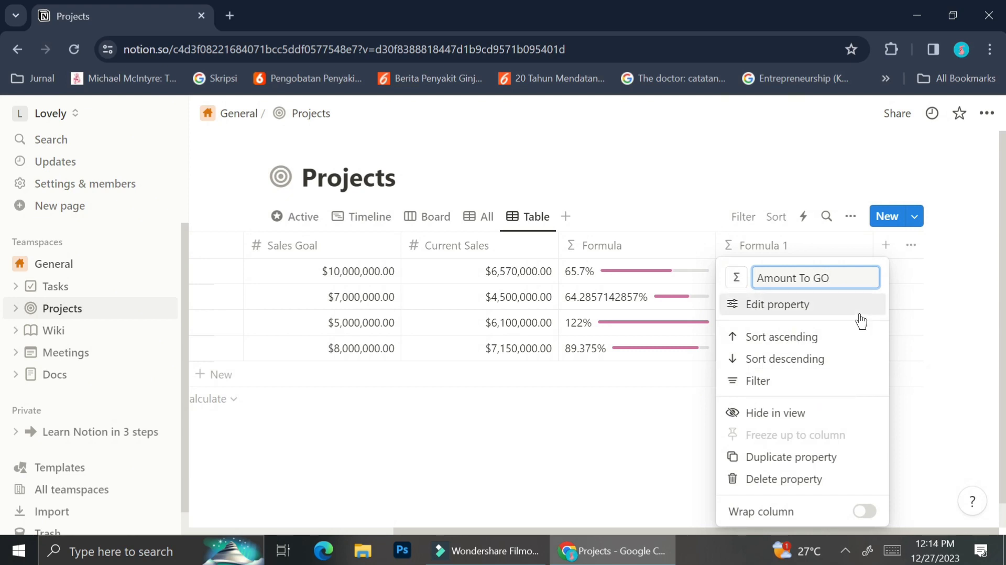
{"action": "key", "text": "BackSpace"}
{"action": "type", "text": "o"}
{"action": "left_click", "coordinate": [917, 335]}
Try the Bar display for the Amount To Go column, but keep it shown as Number with the US Dollar format
{"action": "left_click", "coordinate": [746, 253]}
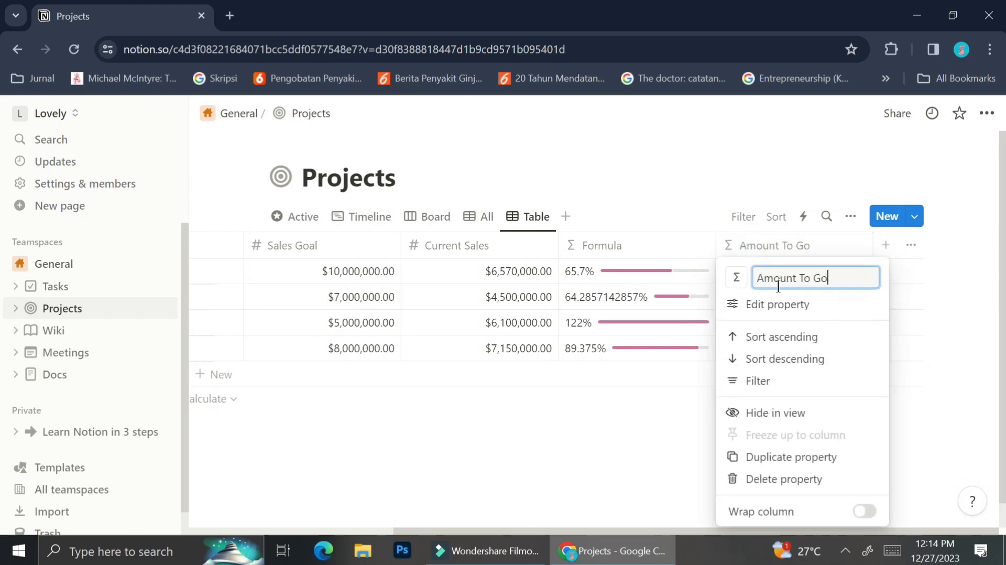
{"action": "left_click", "coordinate": [793, 309]}
{"action": "scroll", "coordinate": [791, 313], "scroll_direction": "down", "scroll_amount": 1}
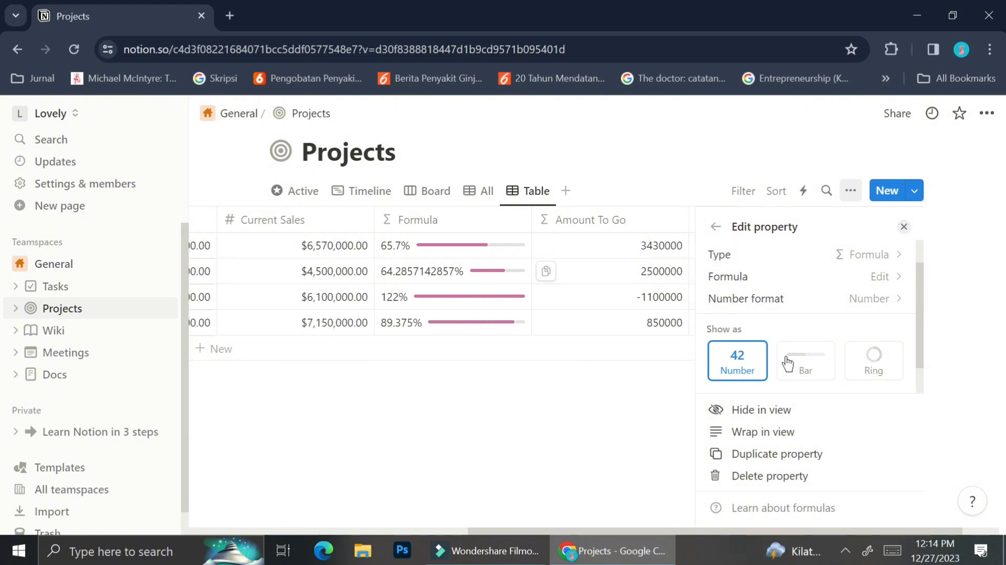
{"action": "left_click", "coordinate": [789, 361]}
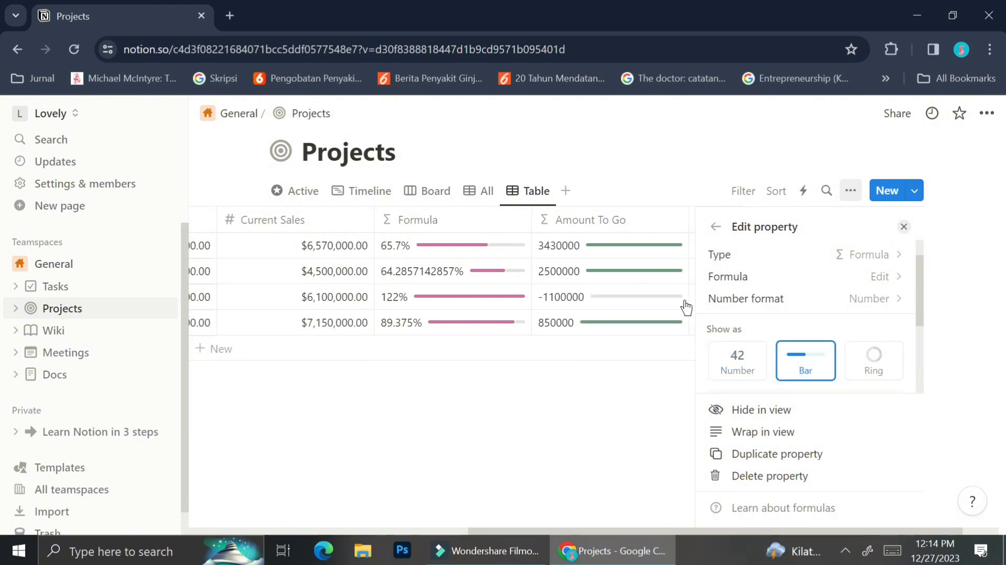
{"action": "mouse_move", "coordinate": [642, 278]}
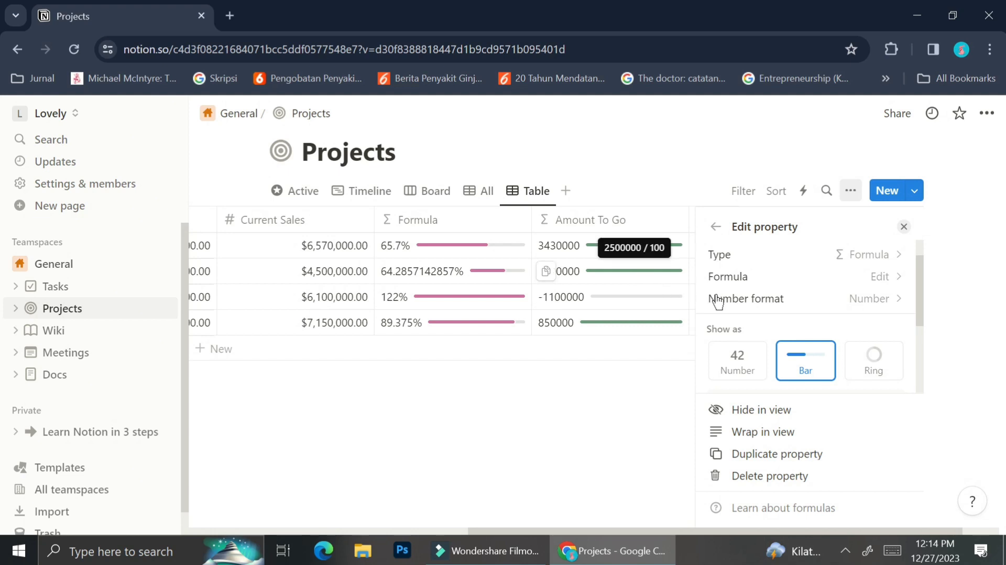
{"action": "left_click", "coordinate": [760, 366]}
{"action": "left_click", "coordinate": [787, 308]}
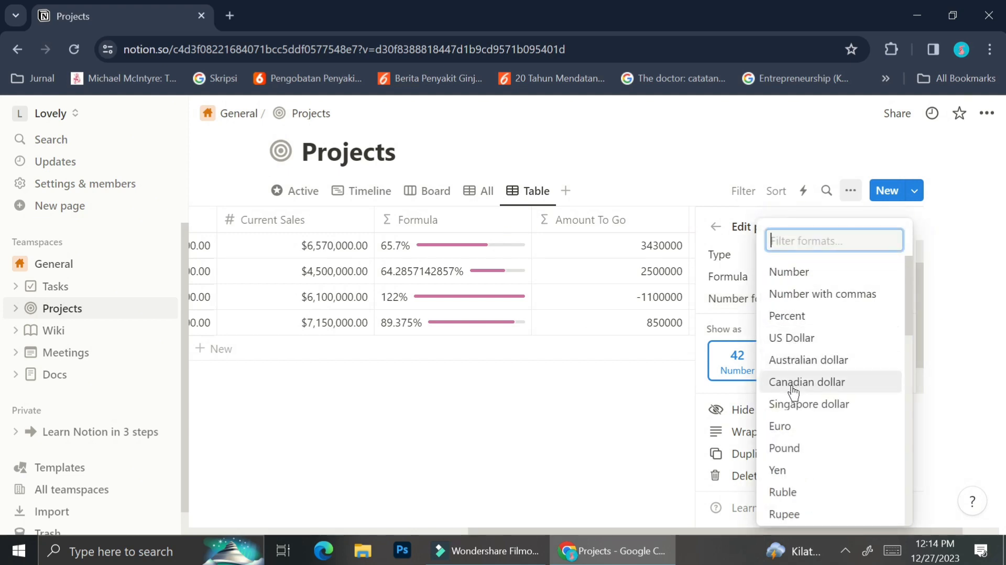
{"action": "left_click", "coordinate": [802, 340]}
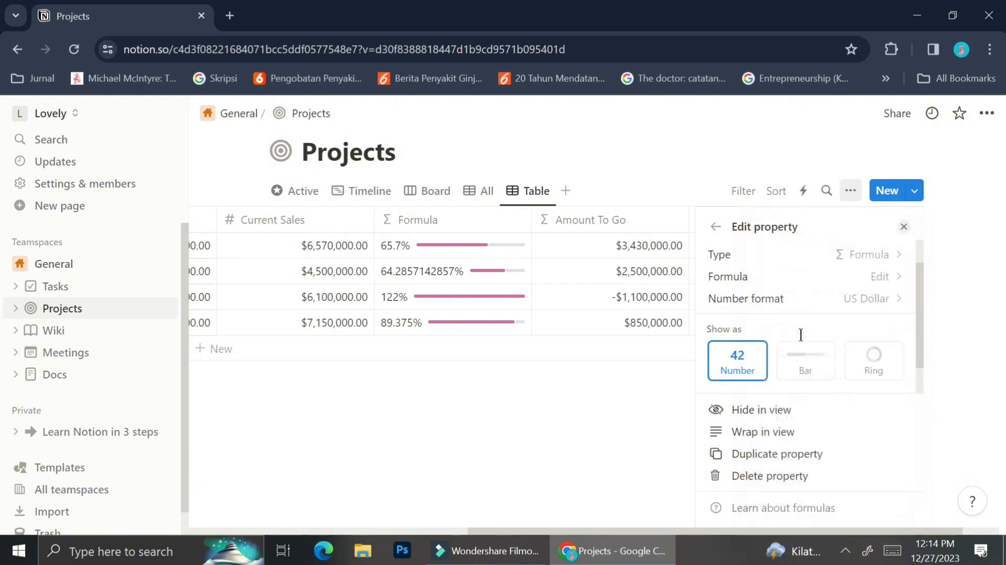
{"action": "left_click", "coordinate": [634, 415]}
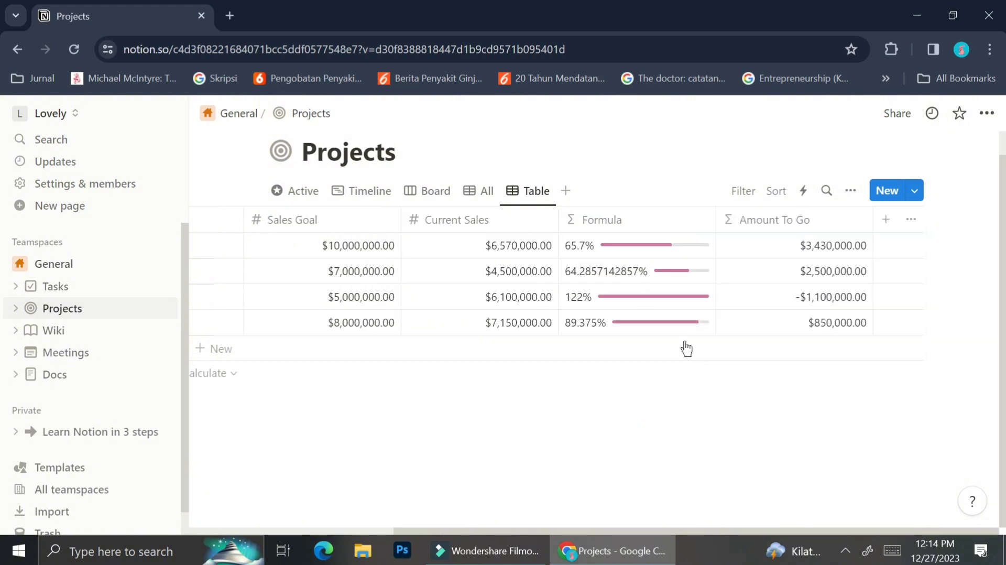
Review each person's Sales Goal, Current Sales, percentage bar and Amount To Go across the table
{"action": "scroll", "coordinate": [686, 348], "scroll_direction": "left", "scroll_amount": 5}
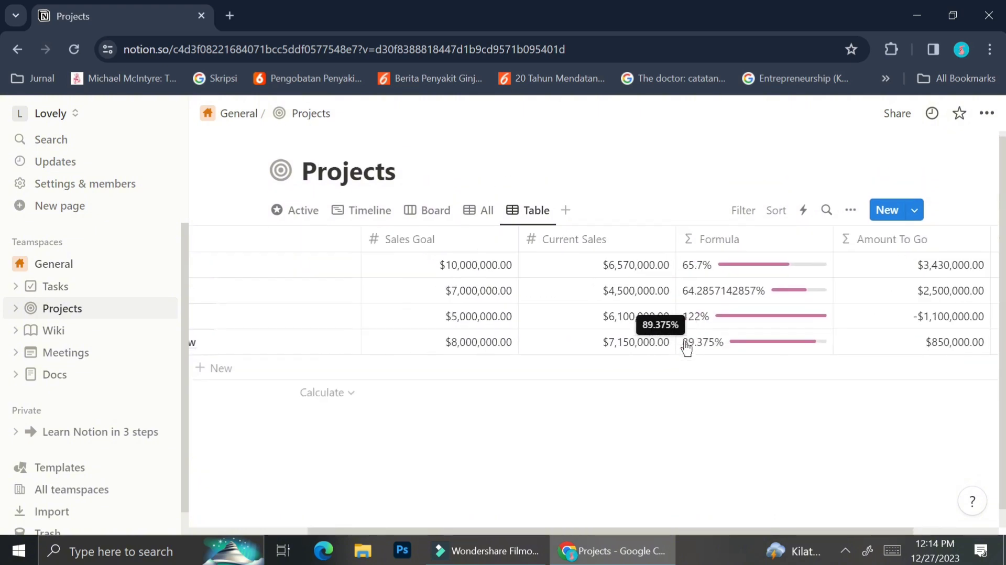
{"action": "scroll", "coordinate": [686, 348], "scroll_direction": "down", "scroll_amount": 1}
{"action": "scroll", "coordinate": [686, 348], "scroll_direction": "up", "scroll_amount": 1}
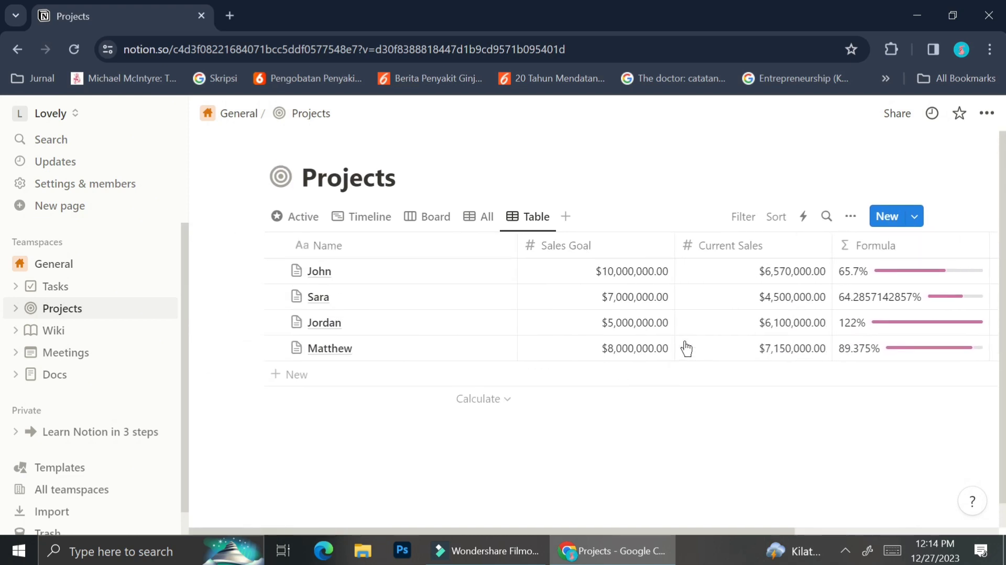
{"action": "scroll", "coordinate": [686, 348], "scroll_direction": "right", "scroll_amount": 3}
{"action": "scroll", "coordinate": [686, 348], "scroll_direction": "right", "scroll_amount": 5}
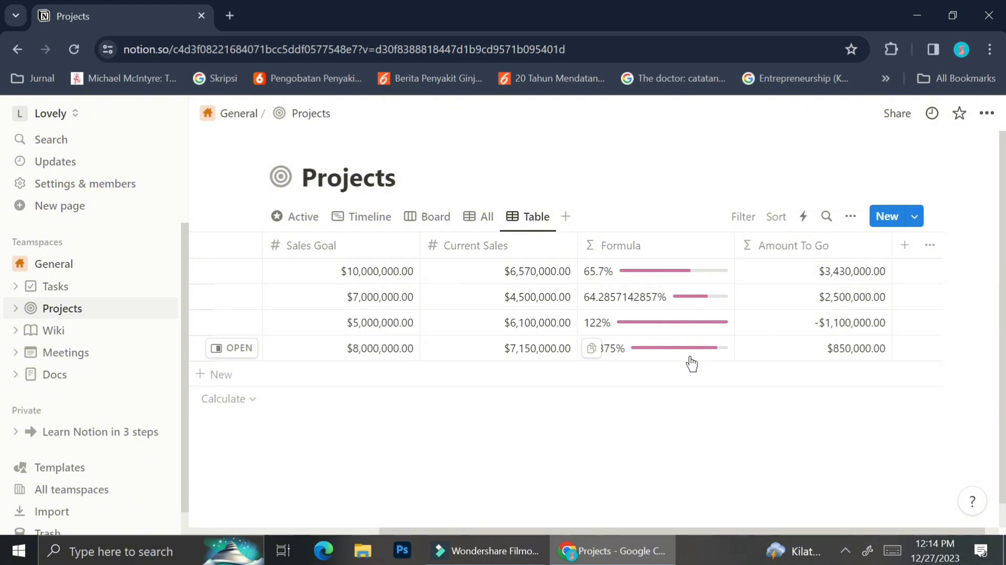
{"action": "scroll", "coordinate": [594, 359], "scroll_direction": "left", "scroll_amount": 5}
{"action": "scroll", "coordinate": [594, 360], "scroll_direction": "right", "scroll_amount": 5}
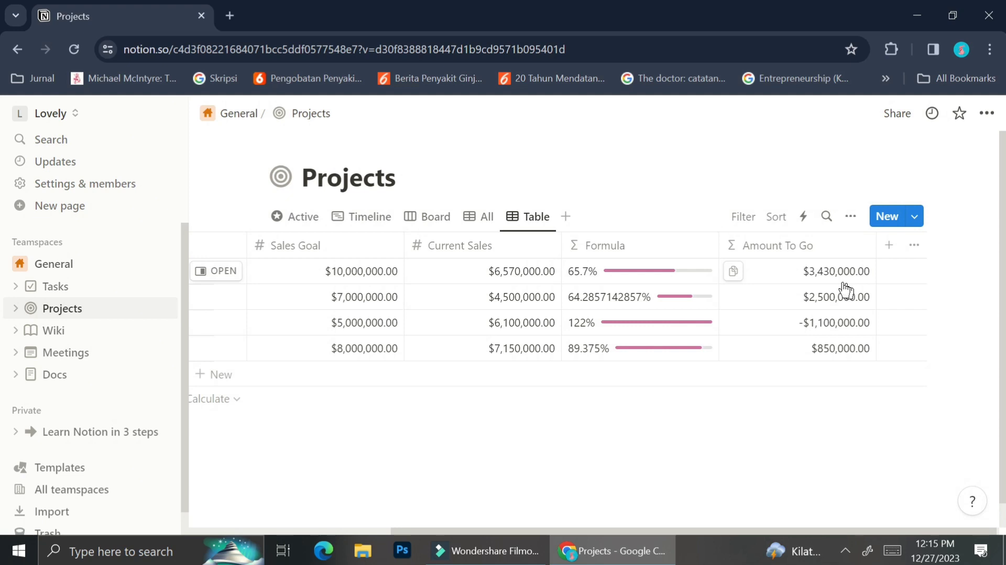
{"action": "scroll", "coordinate": [439, 317], "scroll_direction": "left", "scroll_amount": 3}
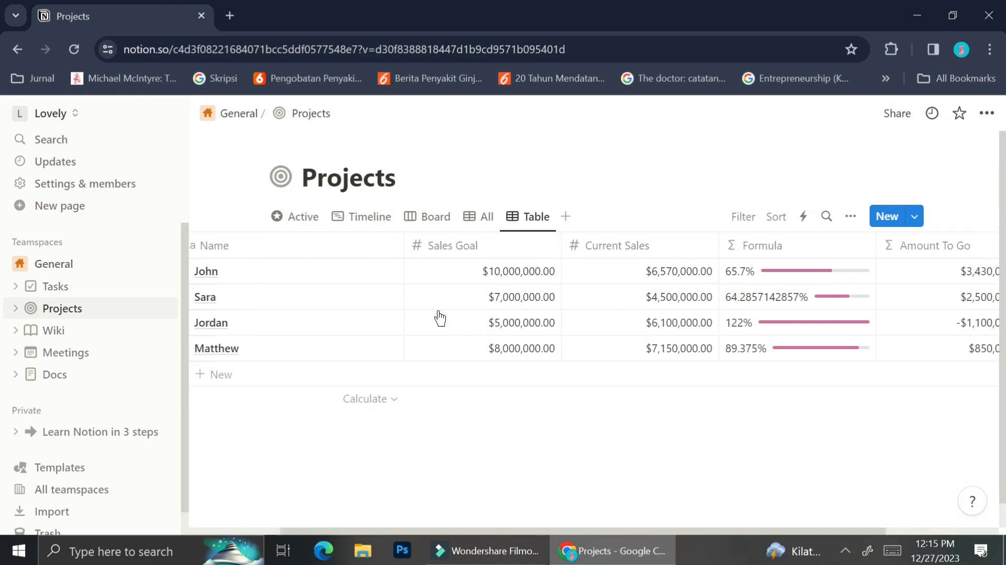
{"action": "scroll", "coordinate": [439, 317], "scroll_direction": "right", "scroll_amount": 3}
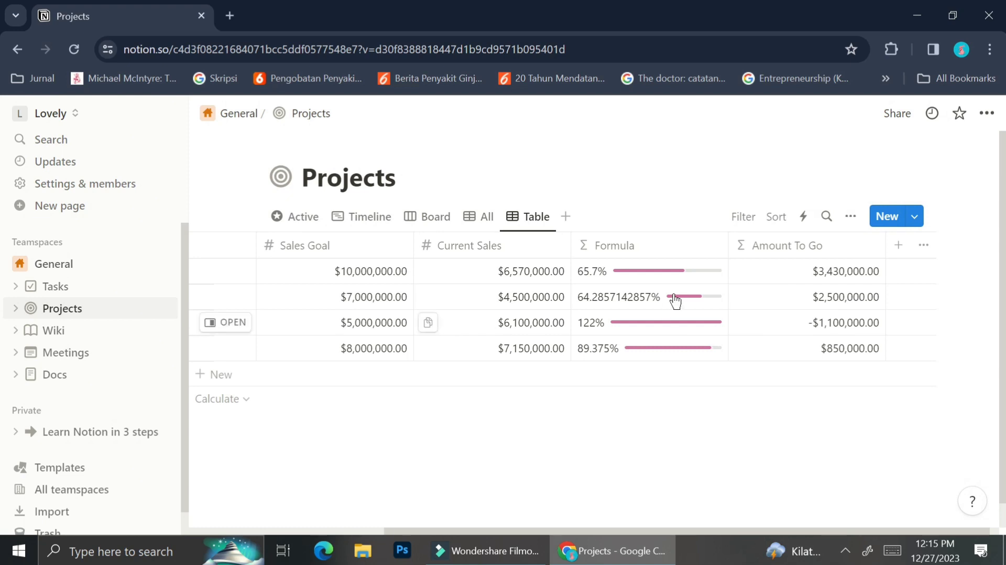